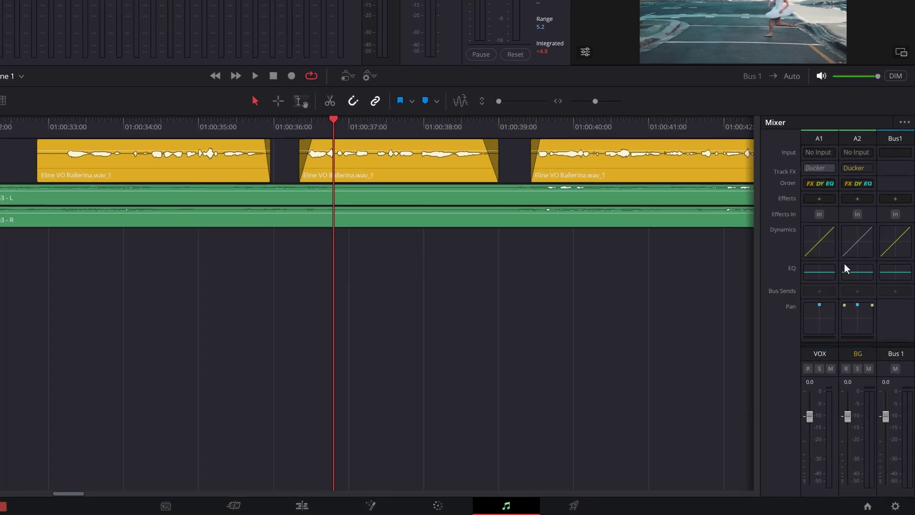
Check the compressor's sidechain source choices in the BG track's Dynamics window and close it.
double_click(851, 212)
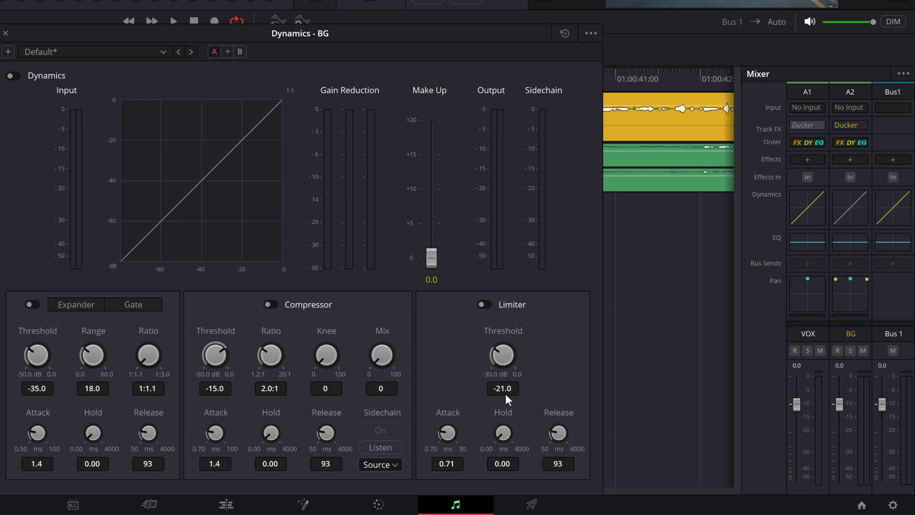
left_click(398, 464)
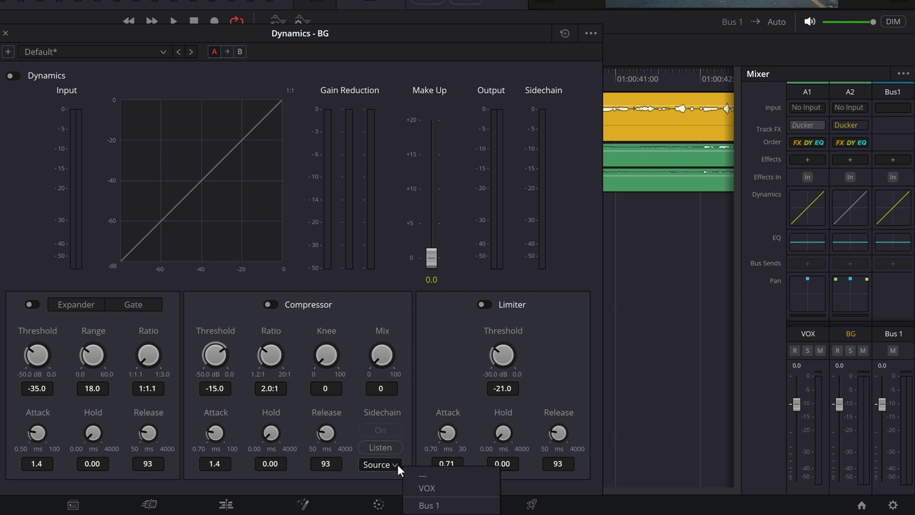
left_click(677, 321)
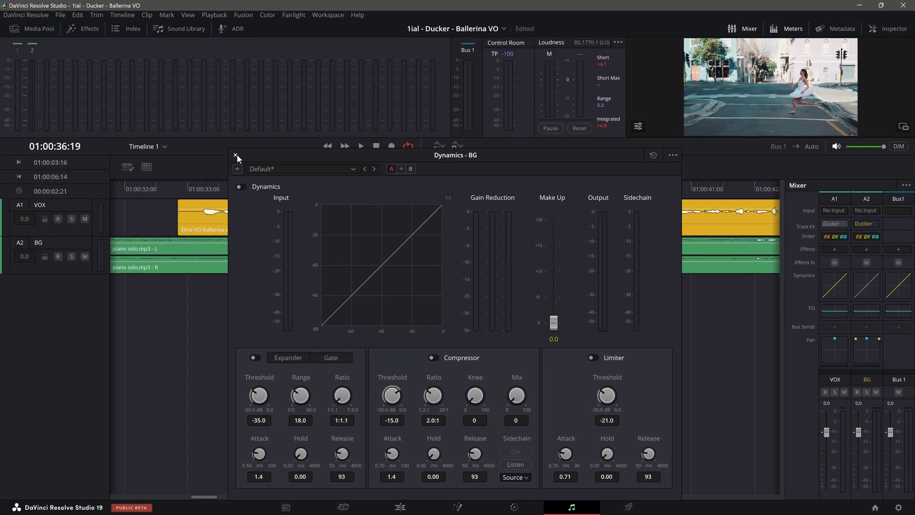
left_click(236, 155)
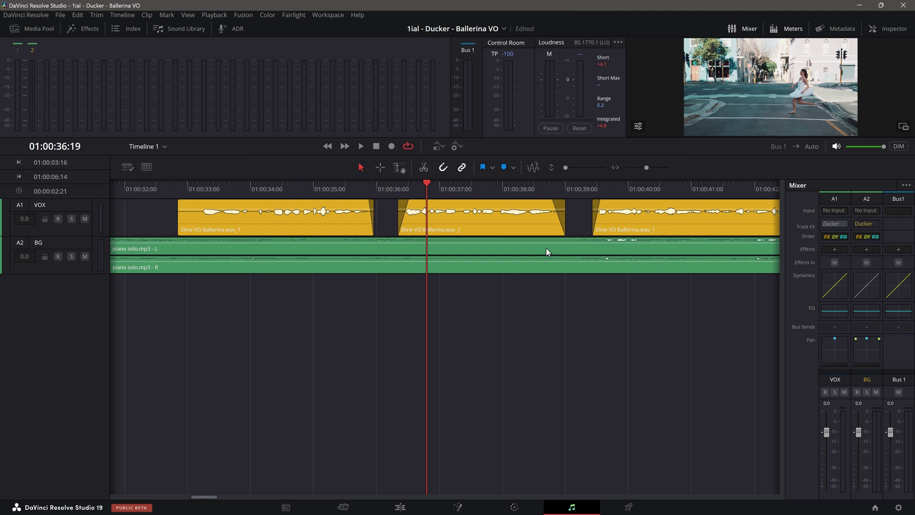
Open the BG track's Ducker settings and play the voice-over section to watch the ducking graph.
left_click(874, 224)
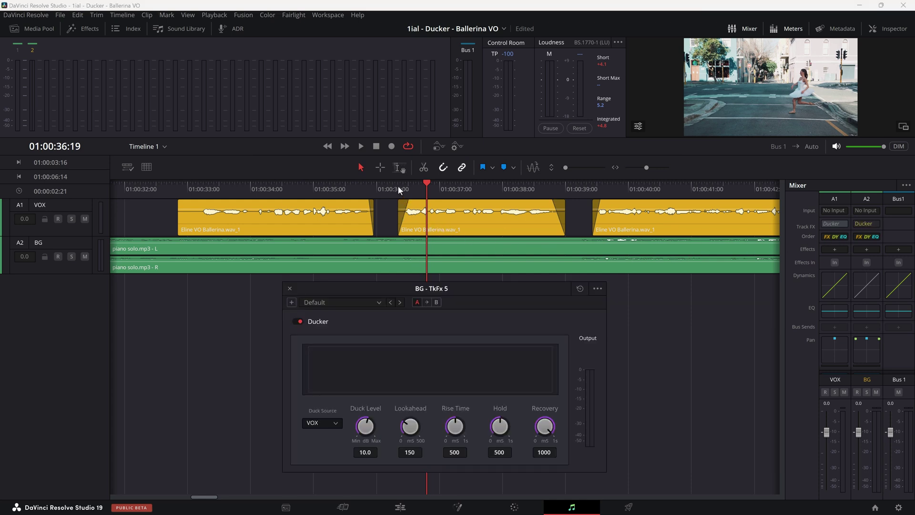
key("space")
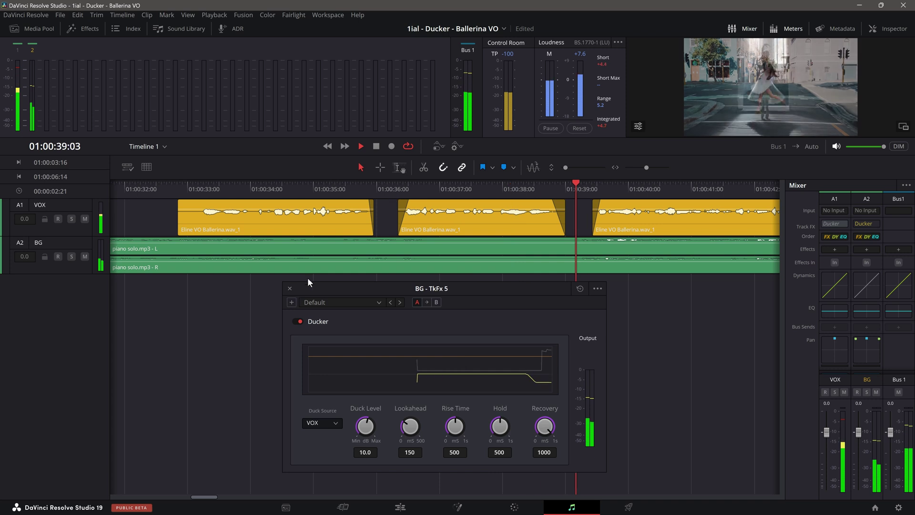
key("space")
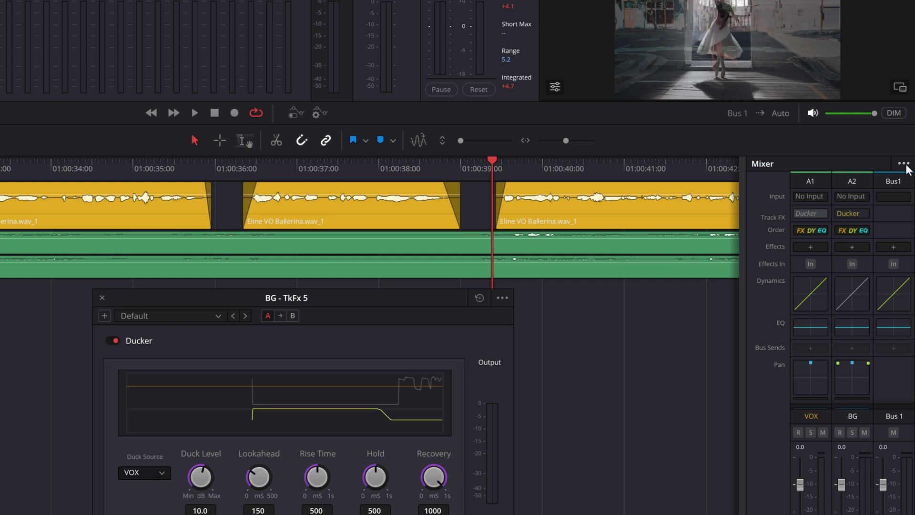
Check the mixer's visible track FX options for the Ducker.
left_click(904, 164)
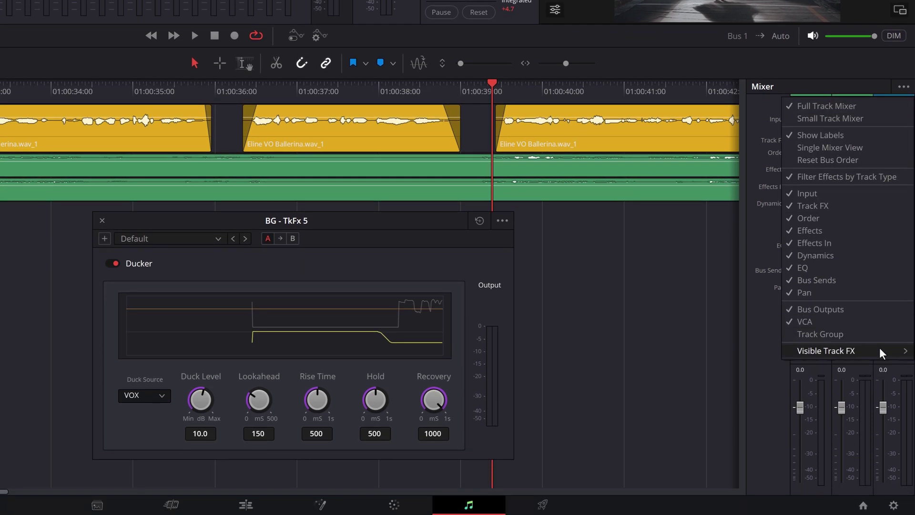
mouse_move(879, 353)
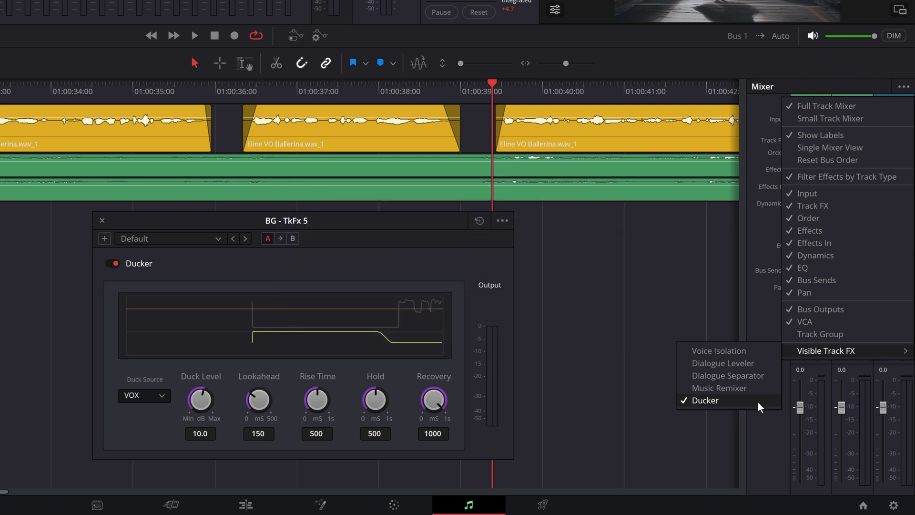
key("Escape")
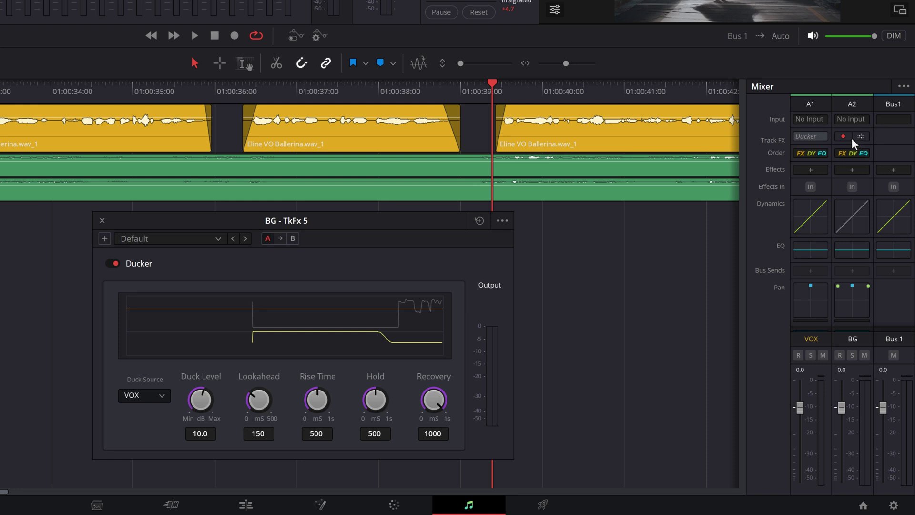
Reopen the Ducker settings of the BG track and set the duck source to VOX.
left_click(843, 136)
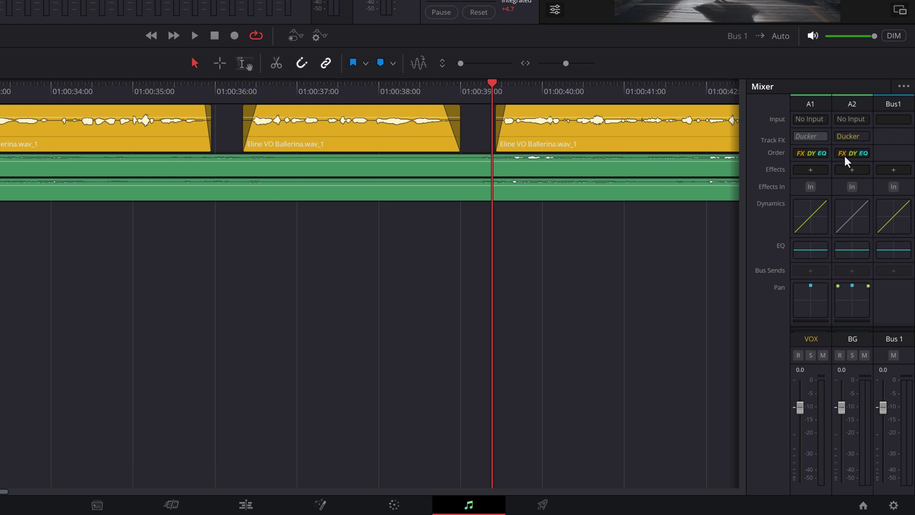
left_click(857, 154)
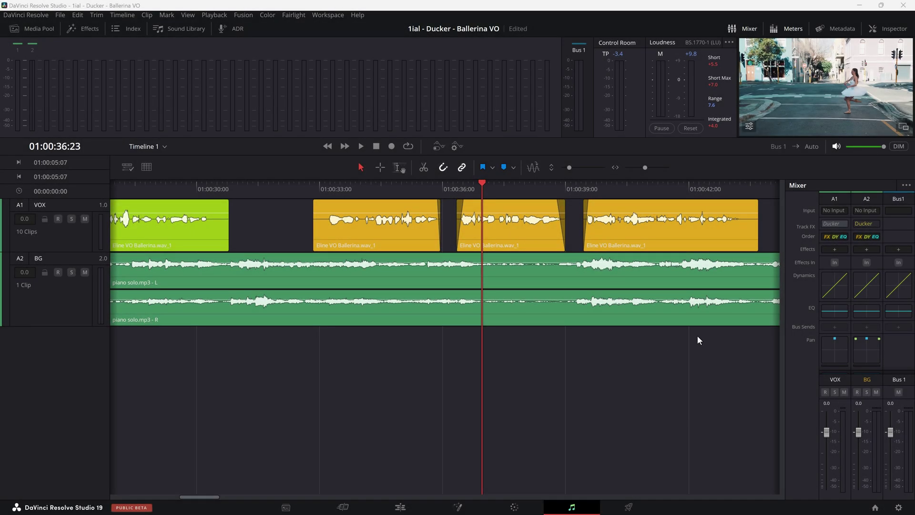
mouse_move(871, 225)
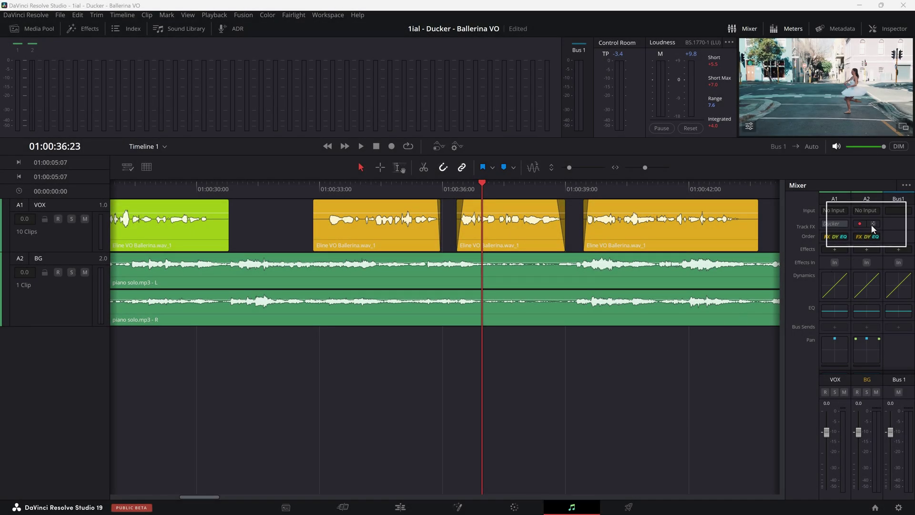
left_click(872, 225)
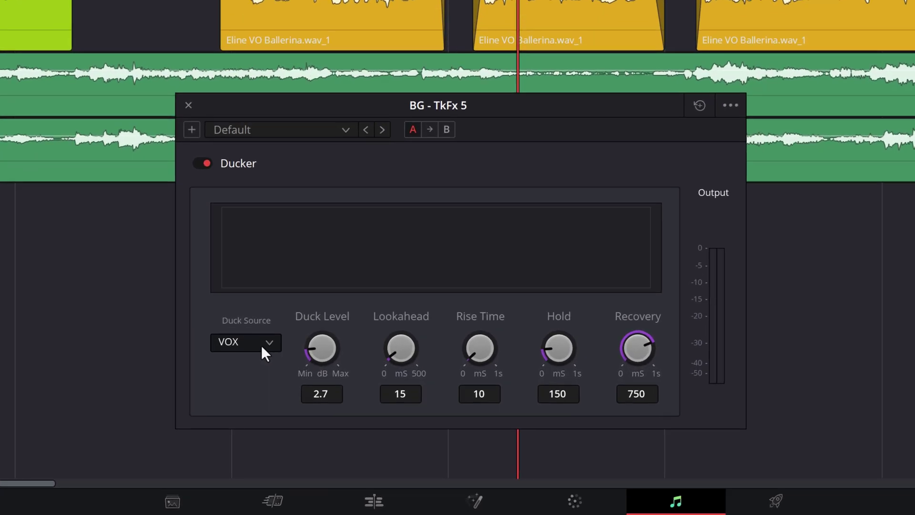
left_click(336, 417)
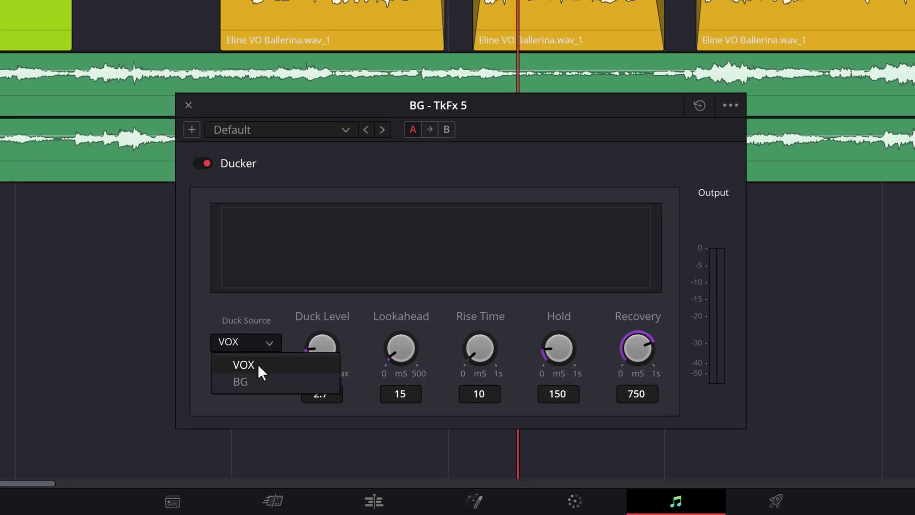
left_click(258, 364)
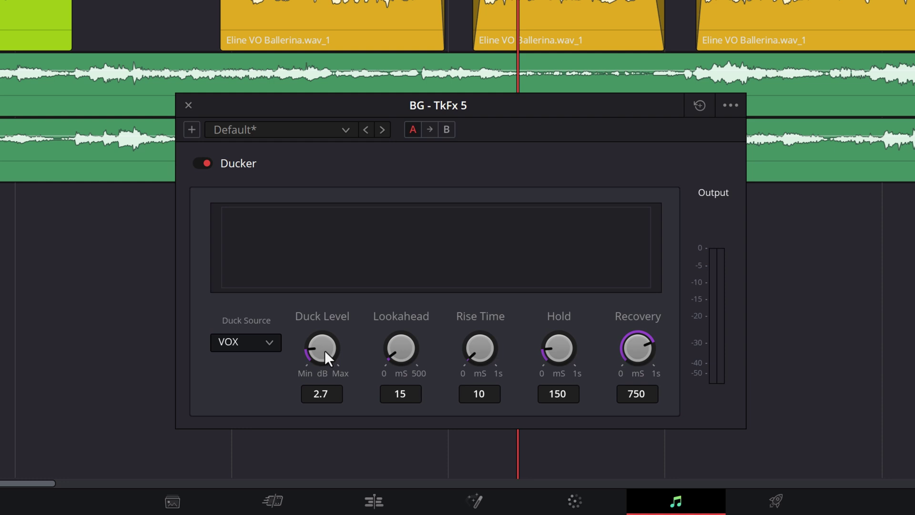
Set the Ducker's Duck Level to 10 dB, auditioning the orange voice-over clips and trying 18 dB for comparison.
left_click_drag(324, 350, 325, 329)
key("Return")
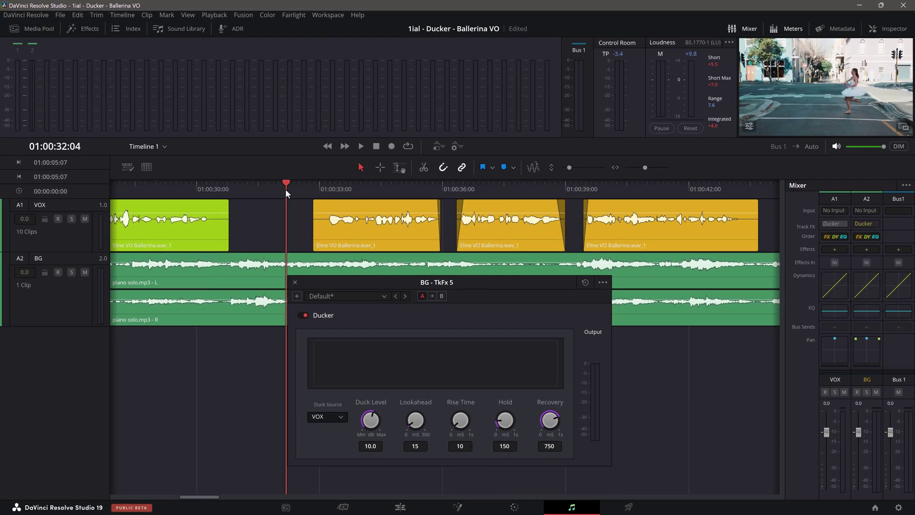
key("space")
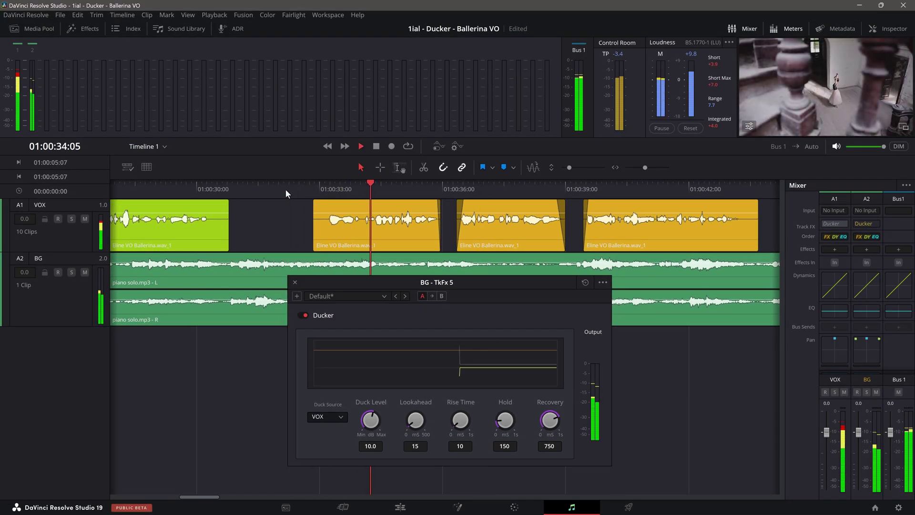
key("space")
key("space")
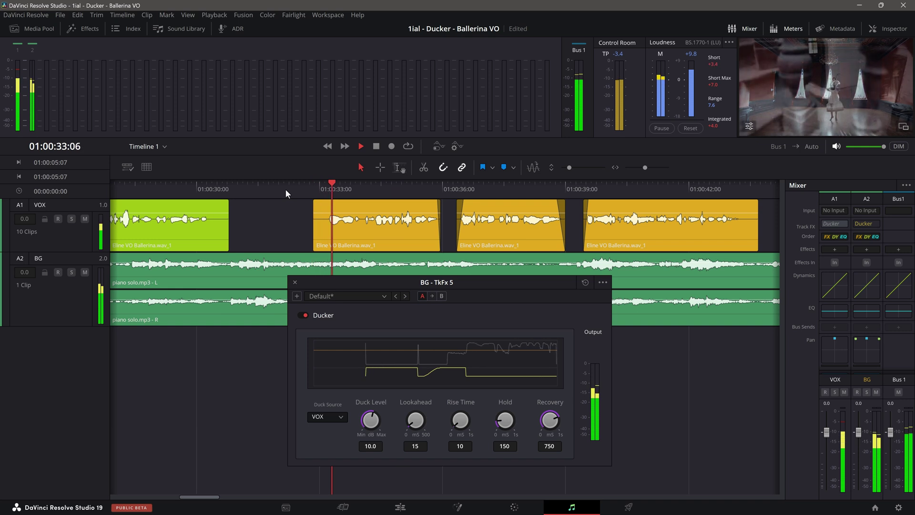
key("space")
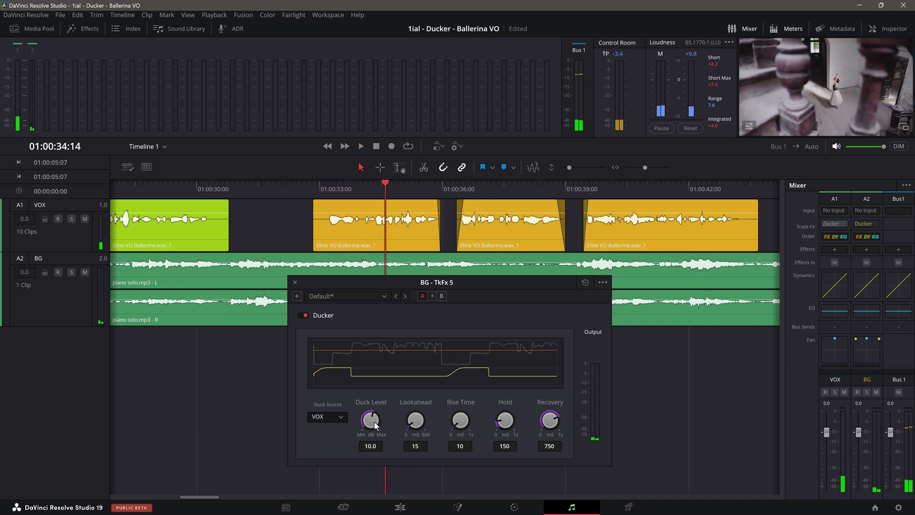
left_click_drag(374, 421, 478, 205)
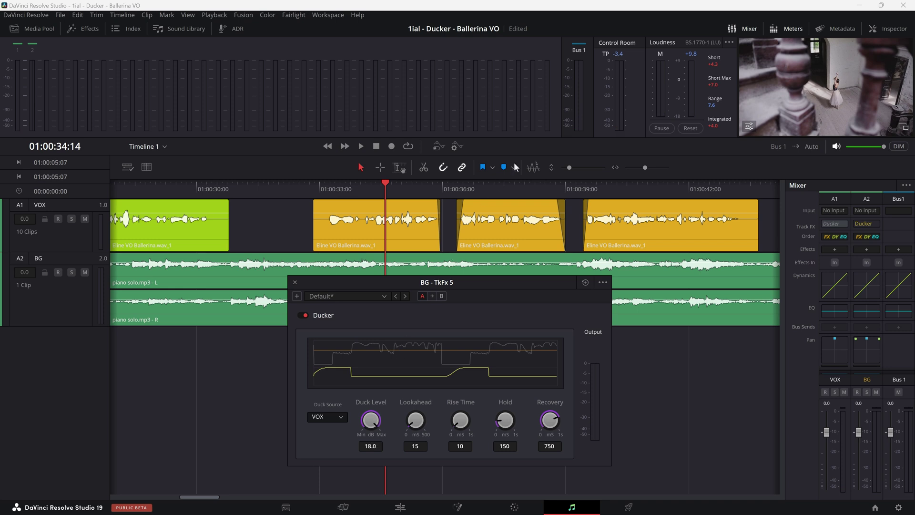
left_click_drag(516, 166, 421, 416)
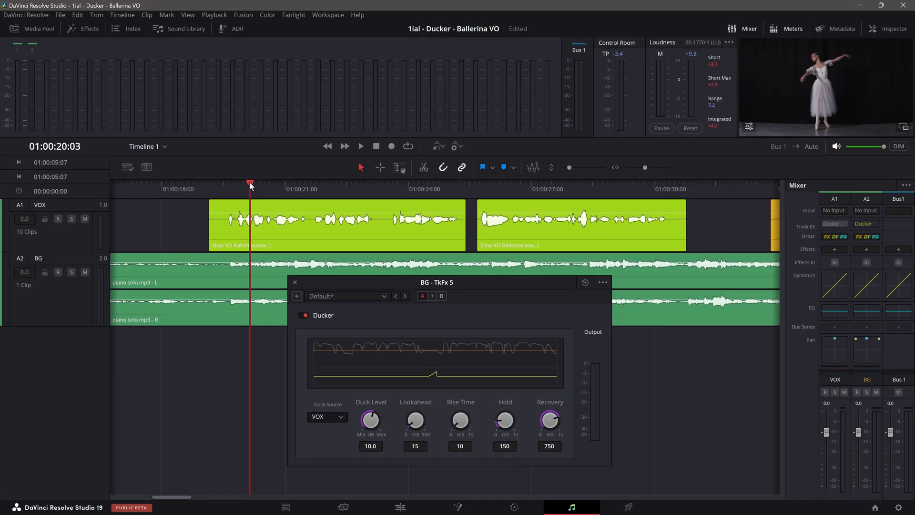
Set the Ducker's Lookahead to 250 ms, playing the voice-over before and after the change.
key("space")
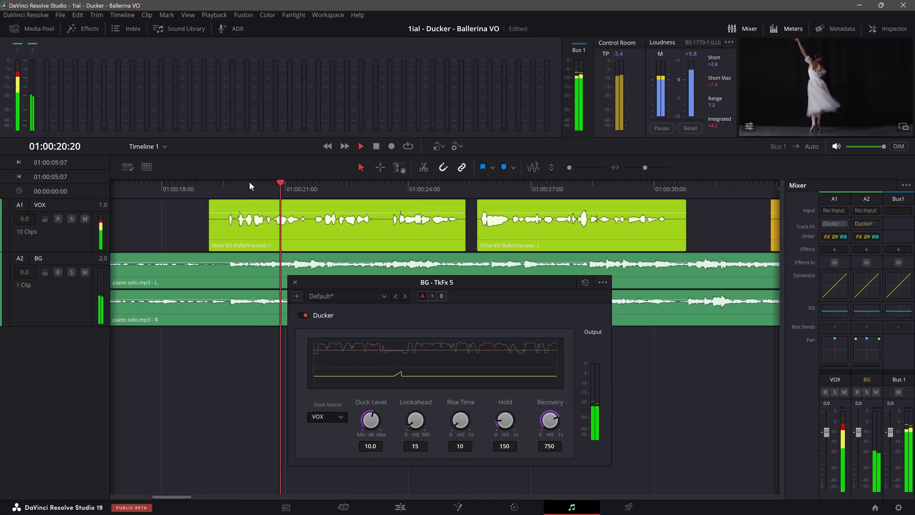
key("space")
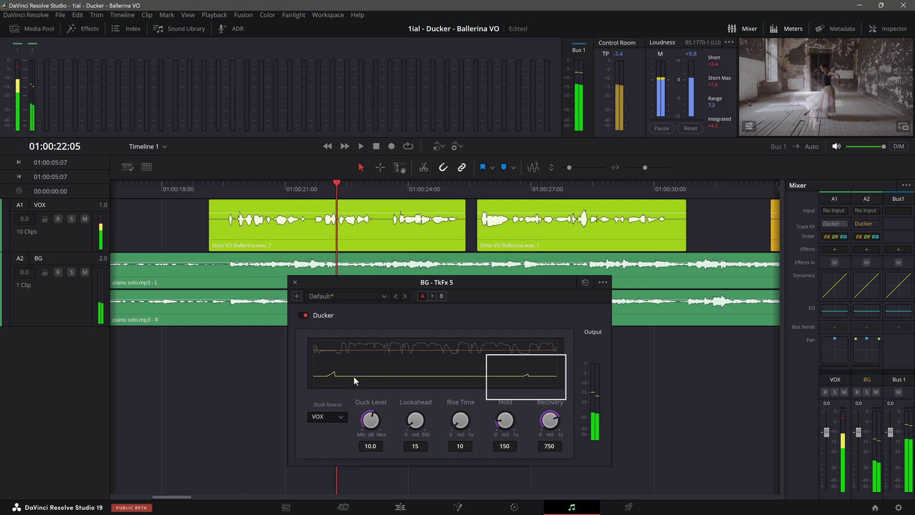
double_click(419, 445)
type("250")
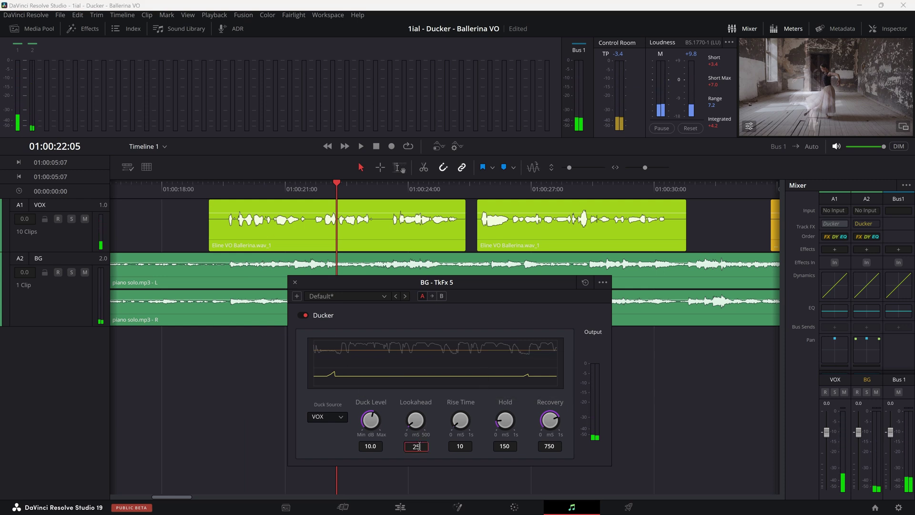
key("Return")
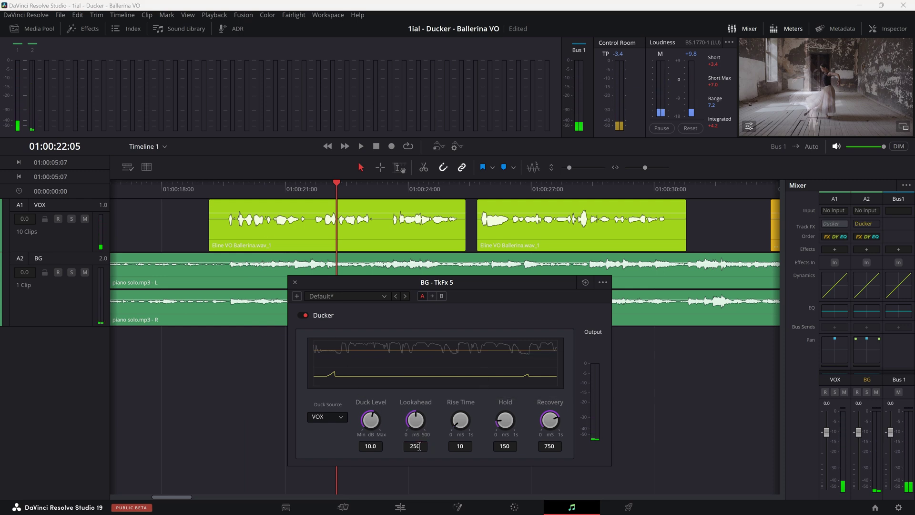
left_click(221, 195)
key("space")
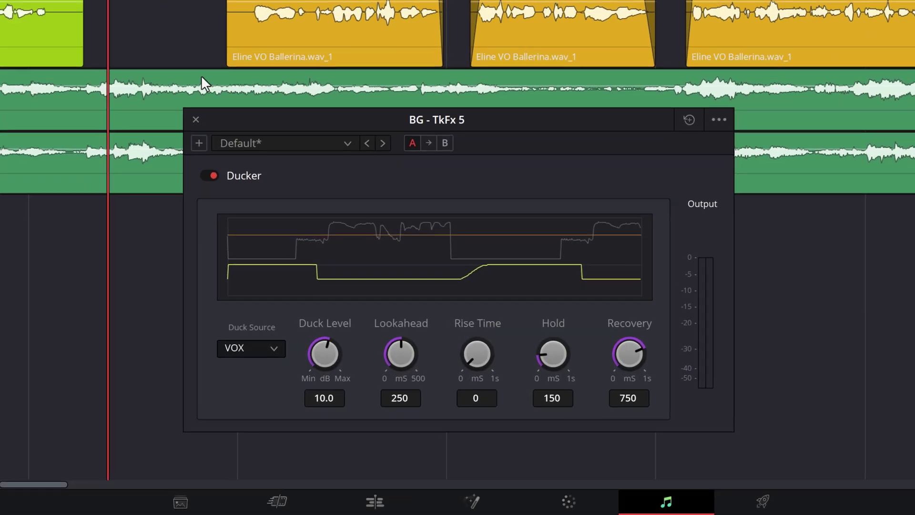
Try a Rise Time of 0 ms in the Ducker and play from the gap before the orange voice-over clips.
left_click_drag(468, 344, 276, 306)
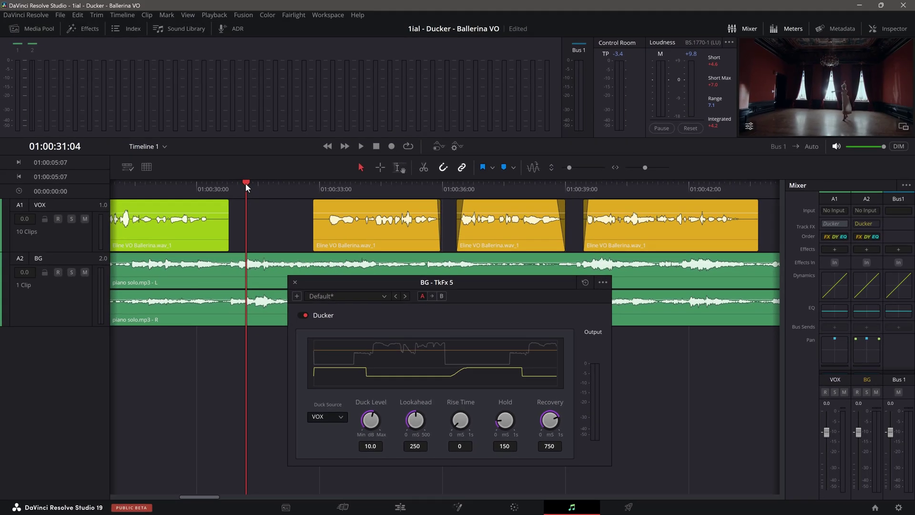
key("space")
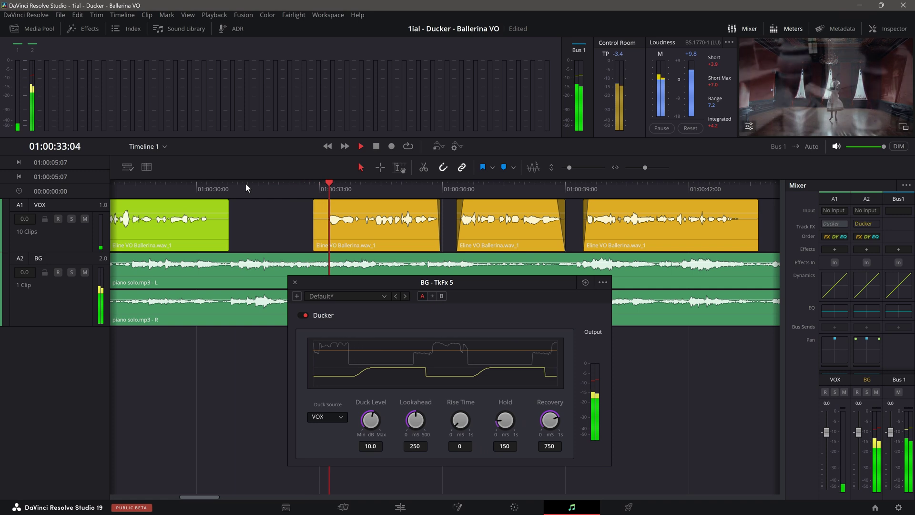
key("space")
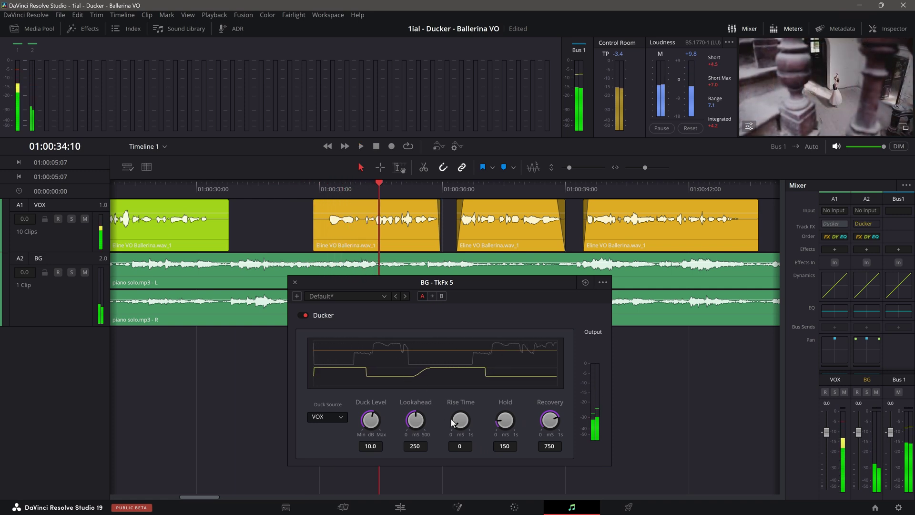
Set the Ducker's Rise Time to about 530 ms and replay the transition into the orange voice-over clips.
left_click_drag(460, 419, 562, 336)
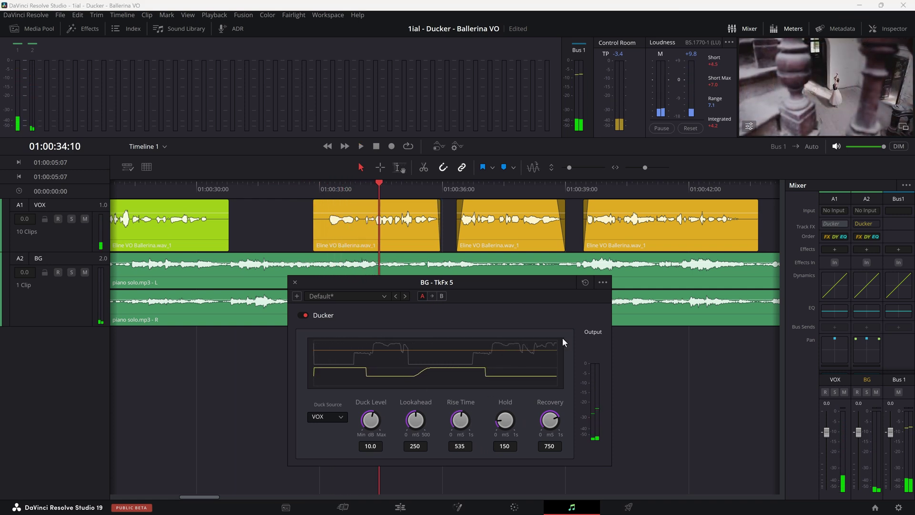
key("space")
left_click(238, 185)
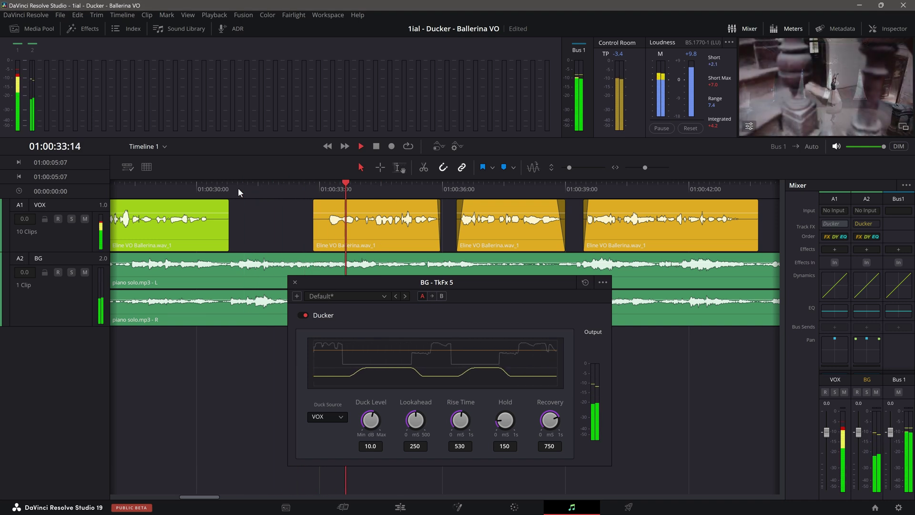
key("space")
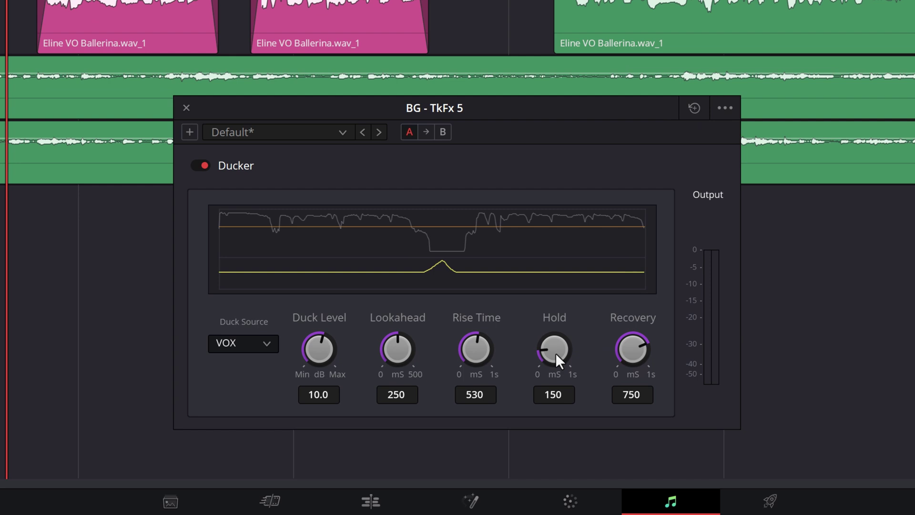
Try adjusting the Ducker's Hold, restore it to 150 ms and play the pink voice-over clips.
left_click_drag(556, 353, 485, 436)
double_click(561, 354)
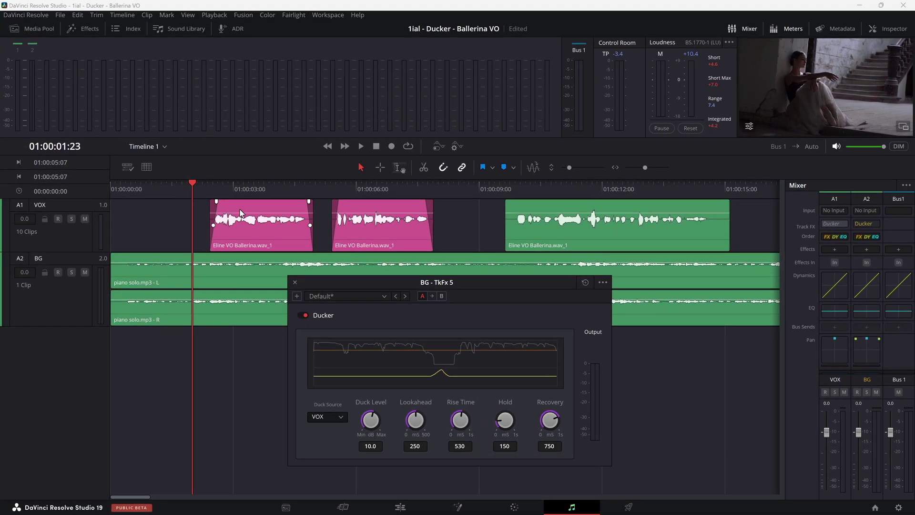
key("space")
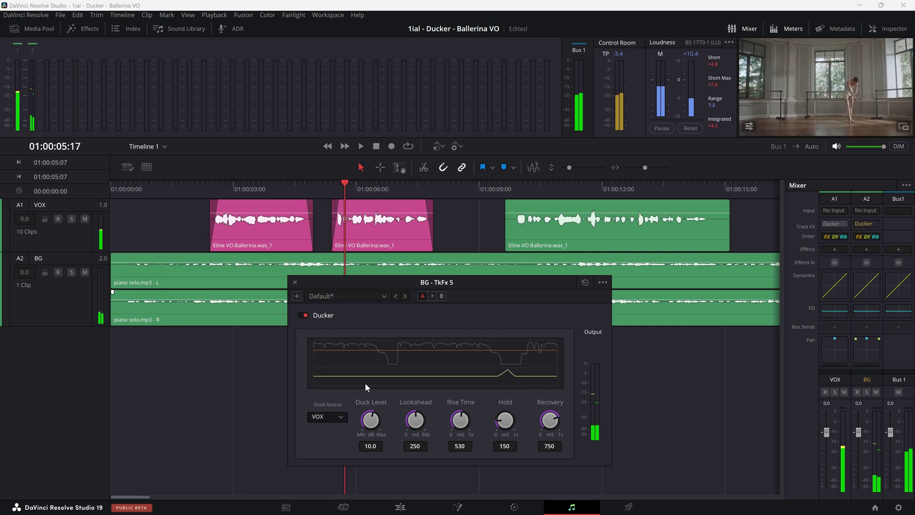
Set the Ducker's Hold to 1000 ms and play through the pink voice-over clips from the start of the first one.
left_click_drag(501, 422, 708, 315)
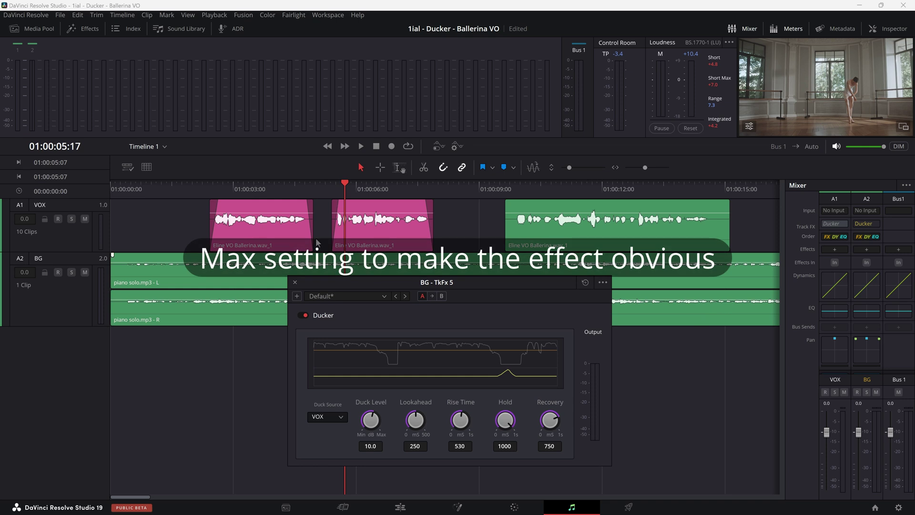
left_click(221, 189)
key("space")
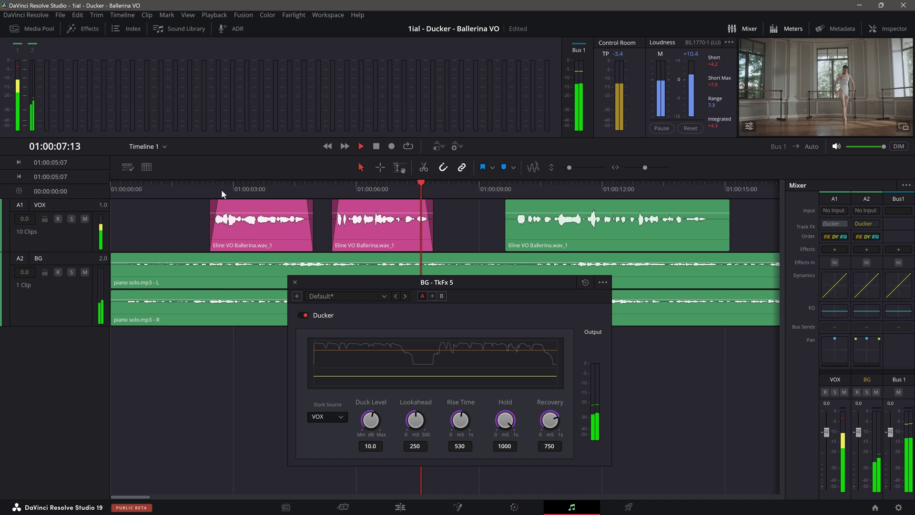
key("space")
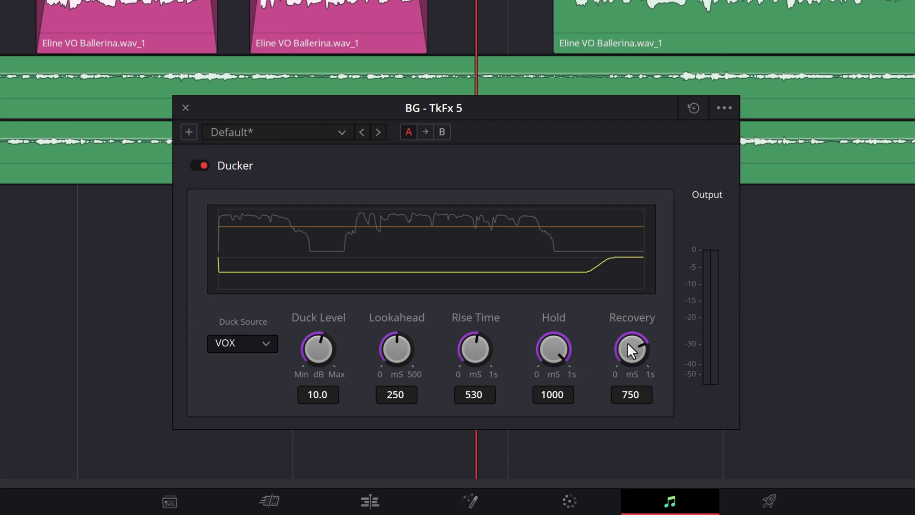
Try a Recovery of 0 ms in the Ducker and play from the second pink voice-over clip into the following gap.
left_click_drag(627, 342, 217, 433)
left_click(271, 1)
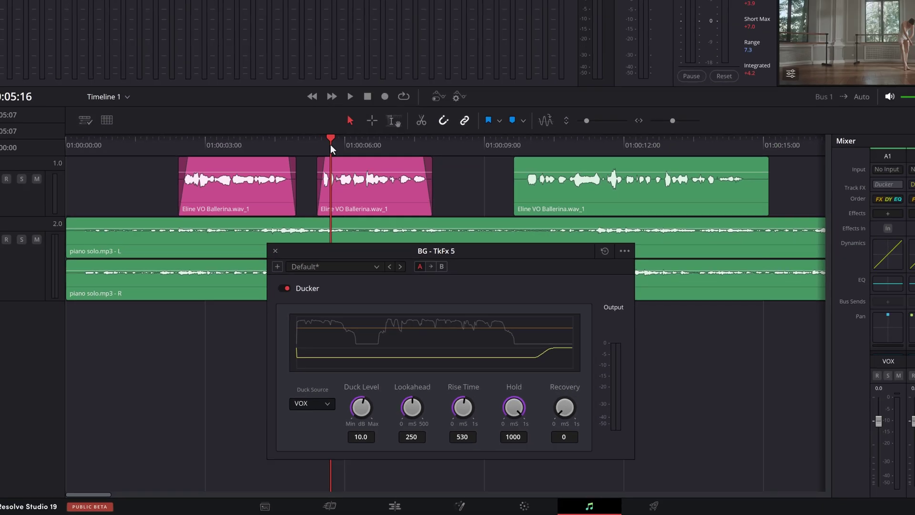
key("space")
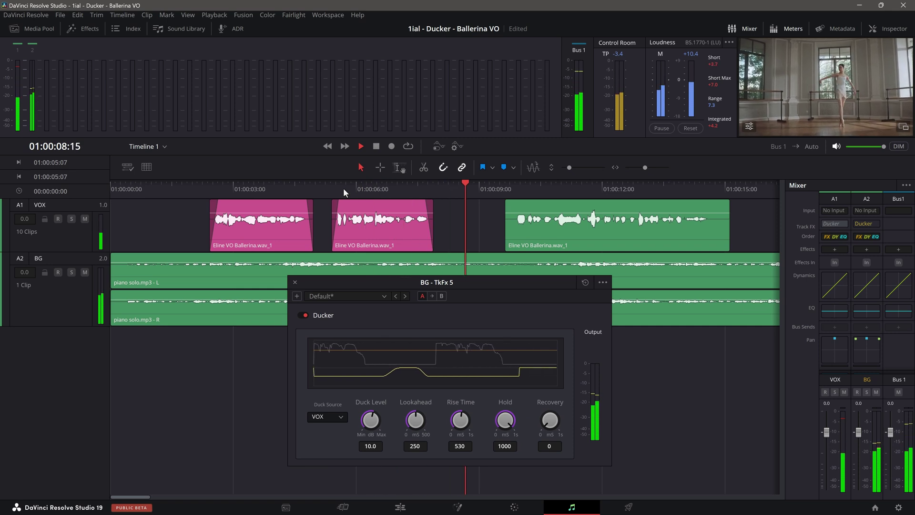
left_click(343, 188)
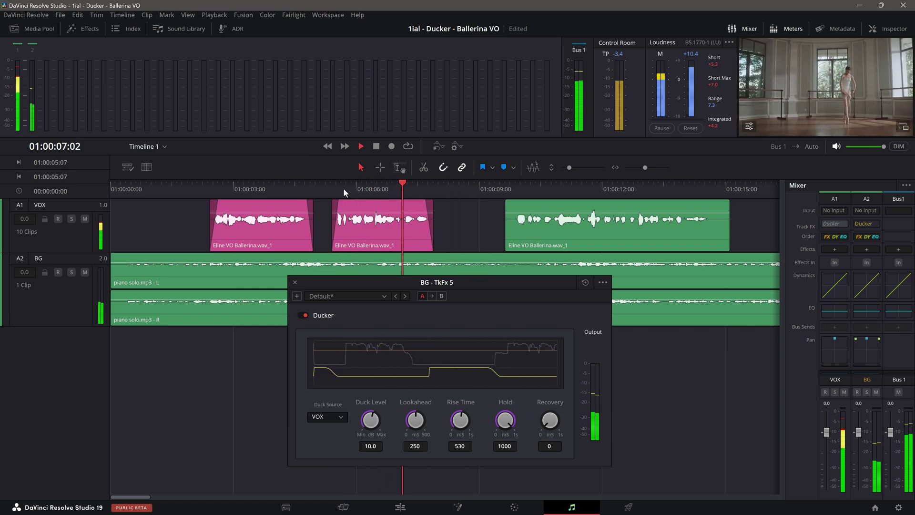
key("space")
Set the Ducker's Recovery to about 800 ms and replay from the second pink voice-over clip into the gap.
left_click_drag(550, 419, 699, 265)
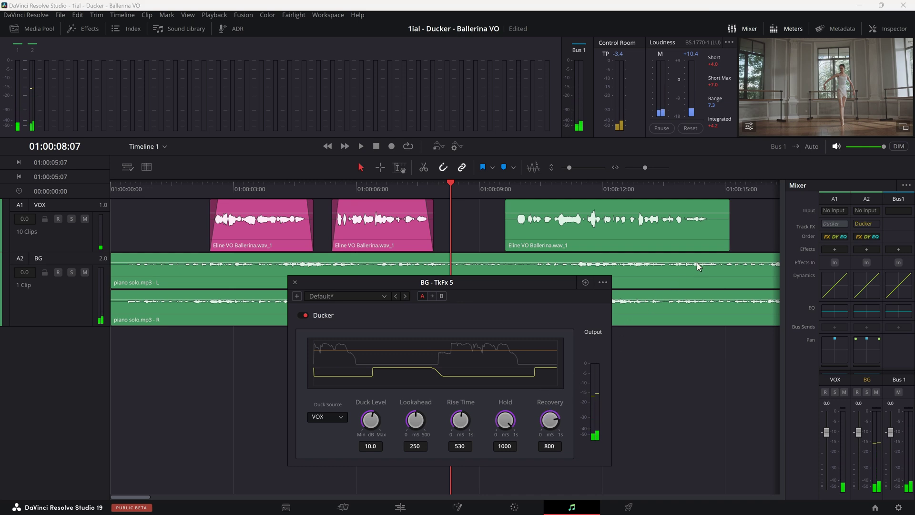
left_click(346, 189)
key("space")
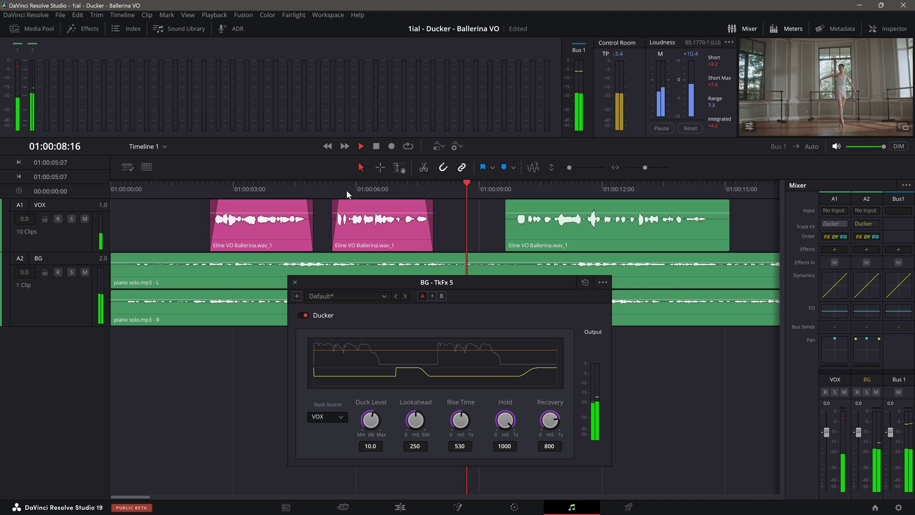
key("space")
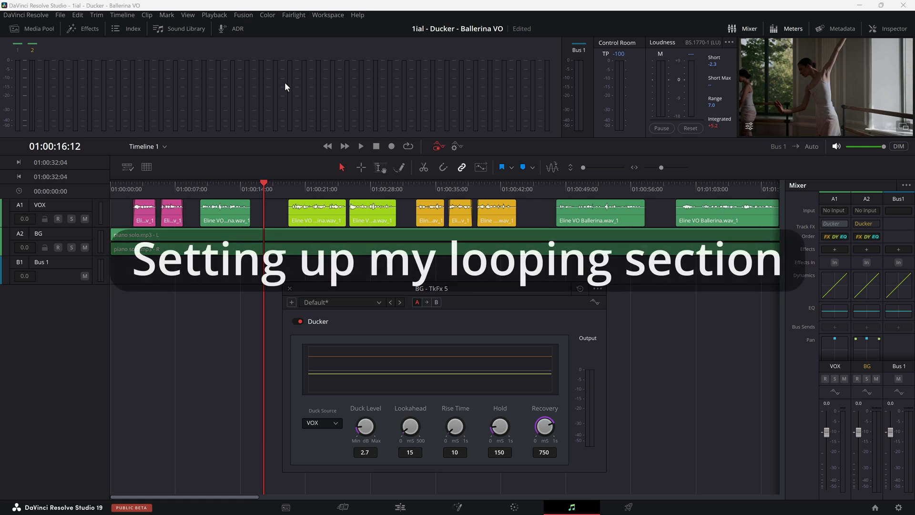
Enable looping and range-select both tracks around the yellow-green and orange clips, about 01:00:17:02 to 01:00:45:16, then return to the selection pointer.
left_click(408, 146)
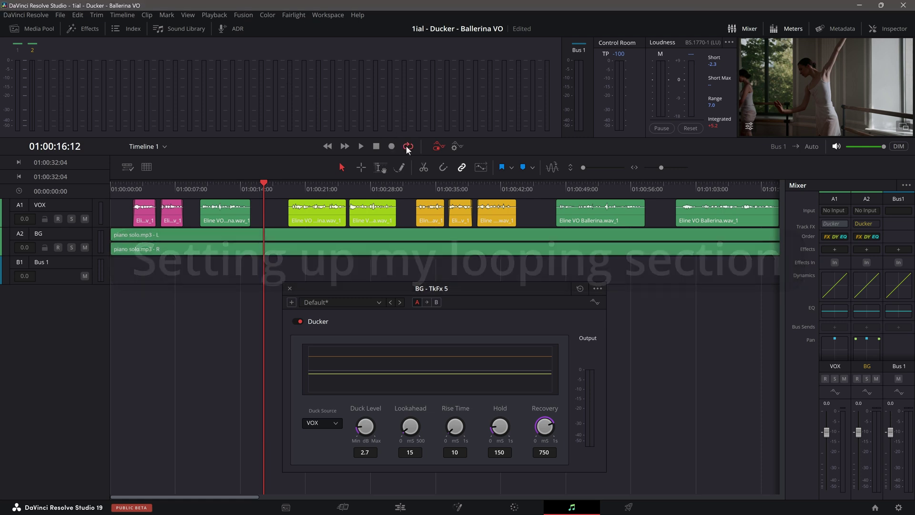
left_click(378, 167)
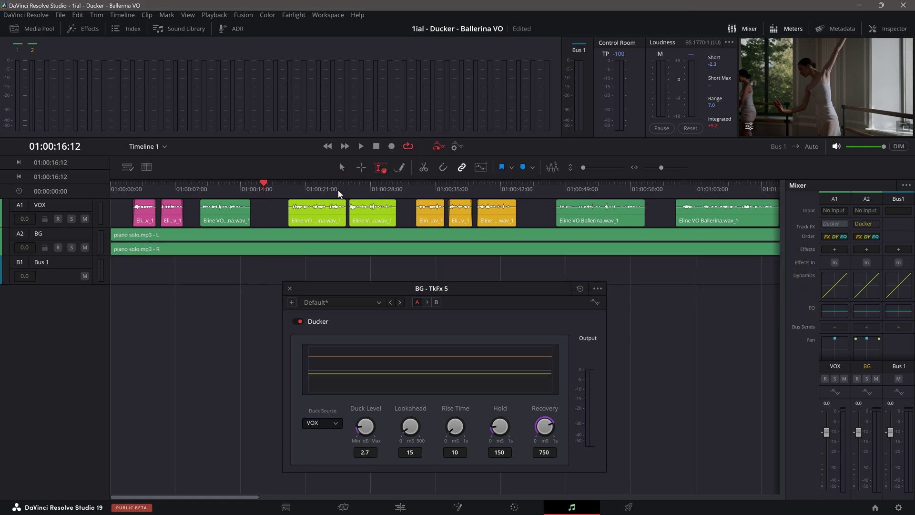
left_click(270, 211)
left_click_drag(269, 211, 535, 231)
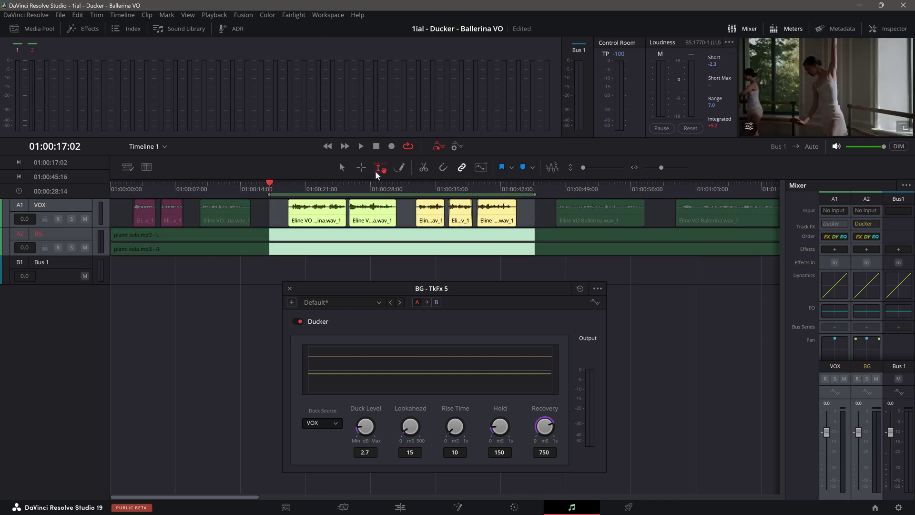
left_click(342, 167)
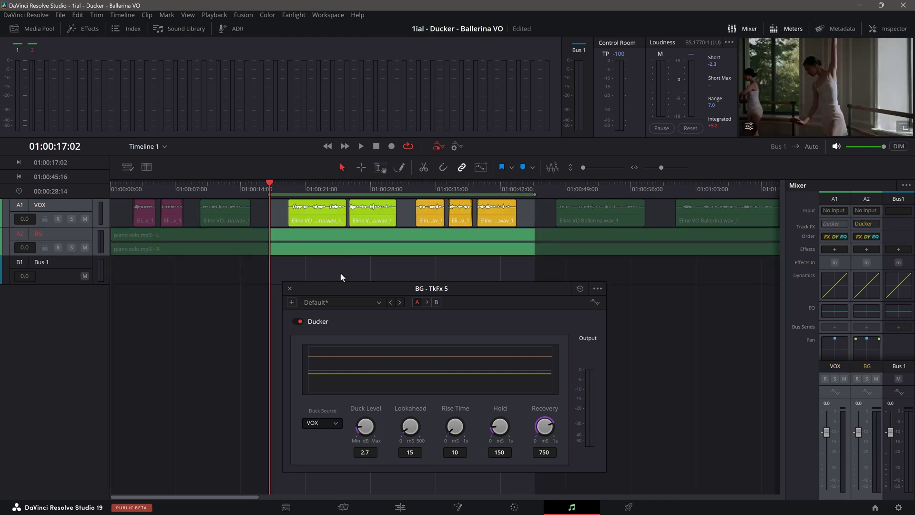
Set the Ducker's Duck Level to 10.0 dB while playing the looped section.
key("space")
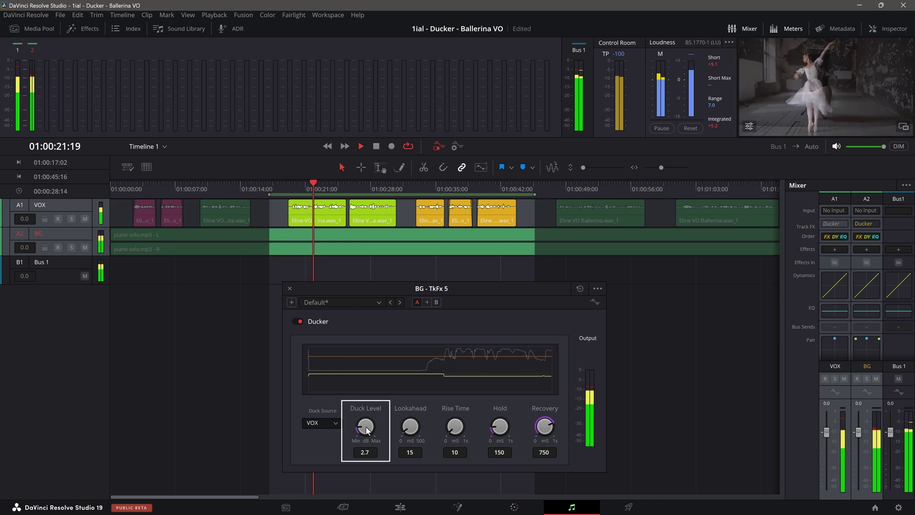
left_click_drag(367, 430, 368, 396)
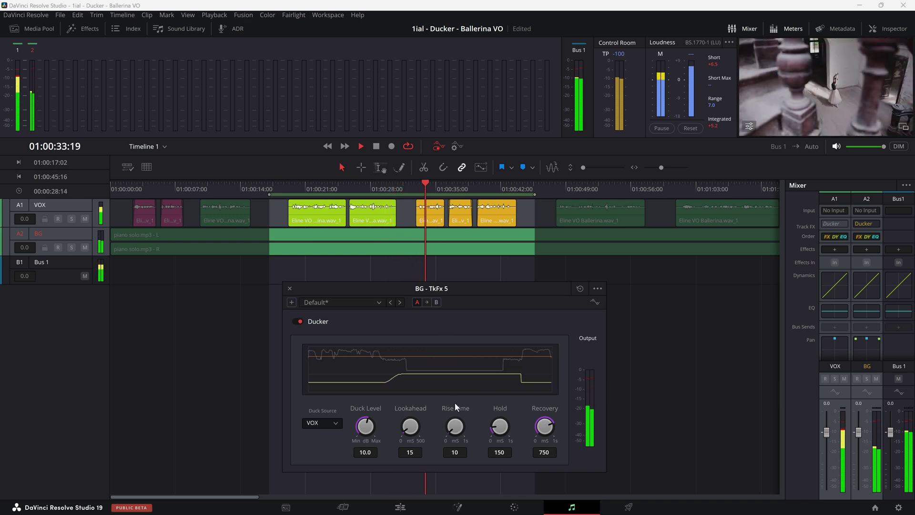
key("space")
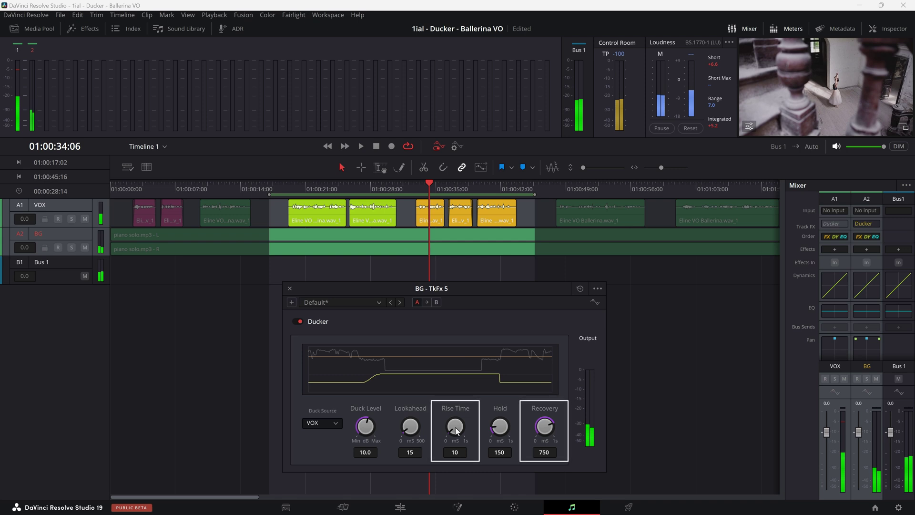
Play the transition from the gap into the orange voice-over clips to judge the ducking onset.
left_click(407, 186)
key("space")
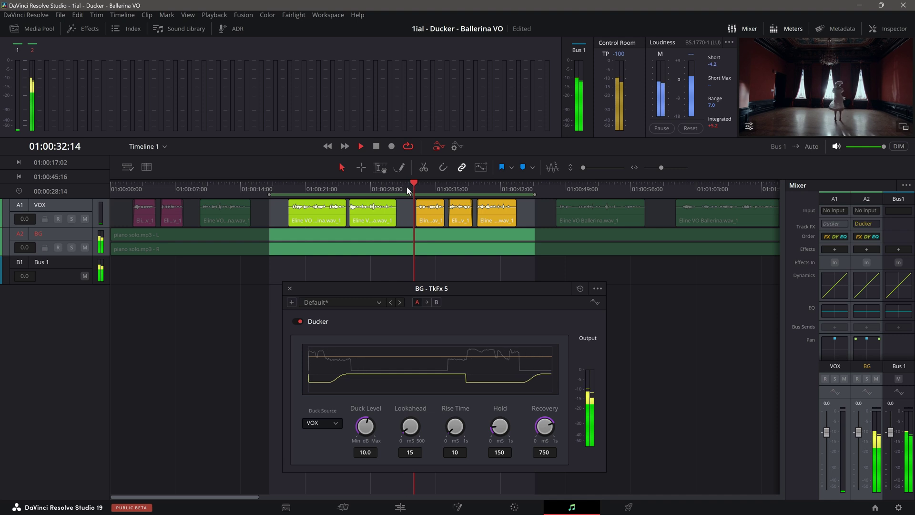
key("space")
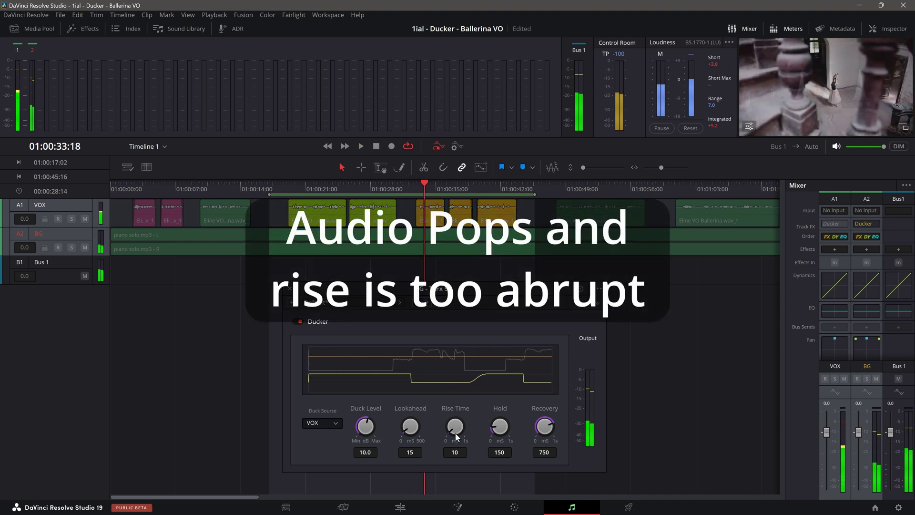
Try a Rise Time of 250 ms in the Ducker and replay the transition into the orange voice-over clips.
left_click(456, 453)
type("25")
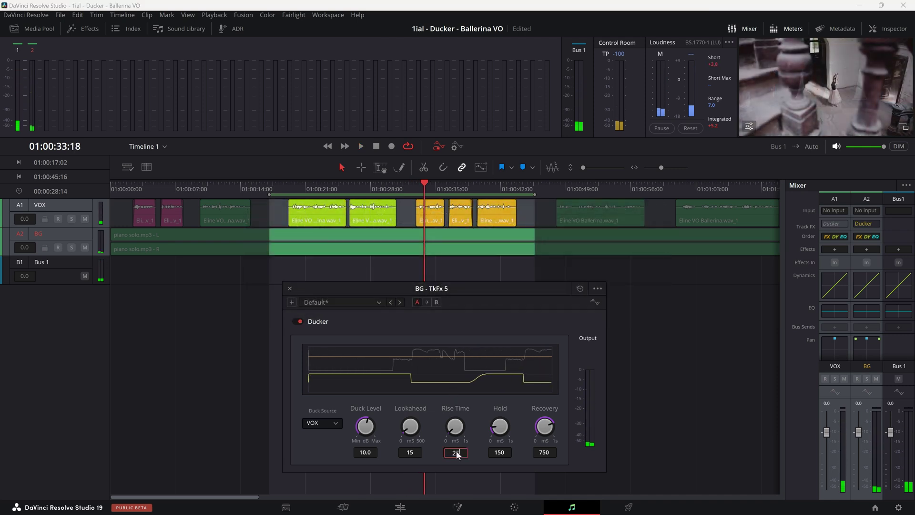
left_click(405, 184)
key("space")
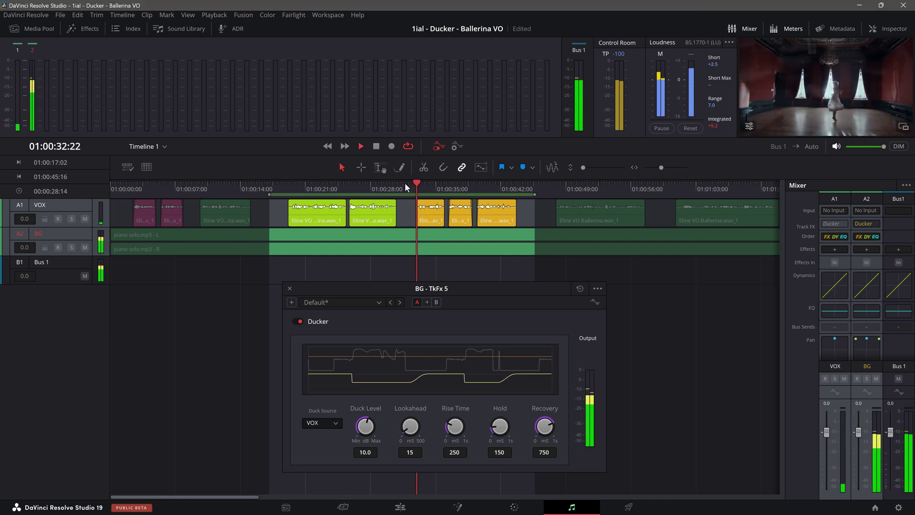
key("space")
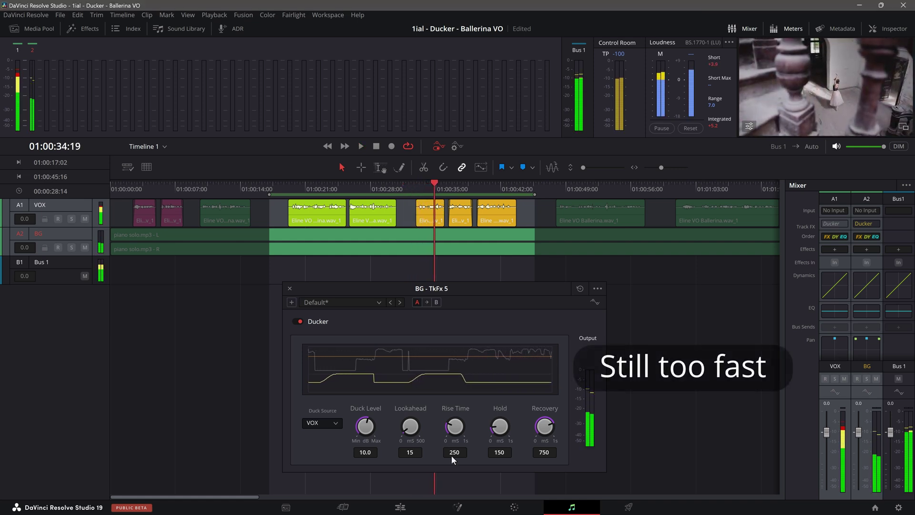
Set the Ducker's Rise Time to 500 ms and play from the end of the yellow-green clips into the orange ones.
left_click(454, 453)
type("500")
key("Return")
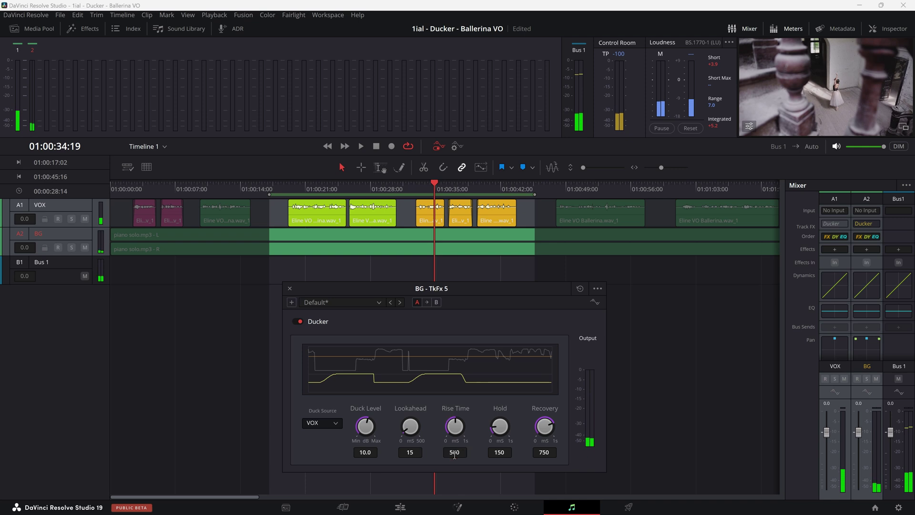
left_click(393, 185)
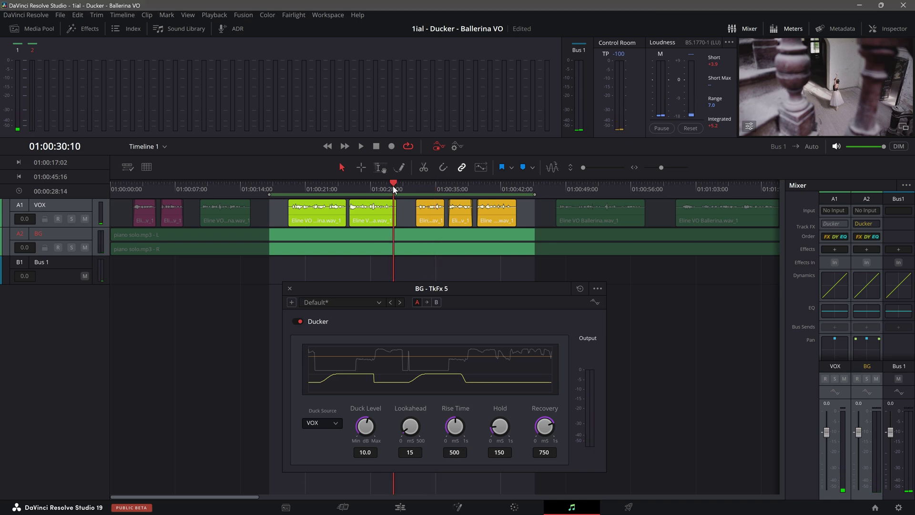
key("space")
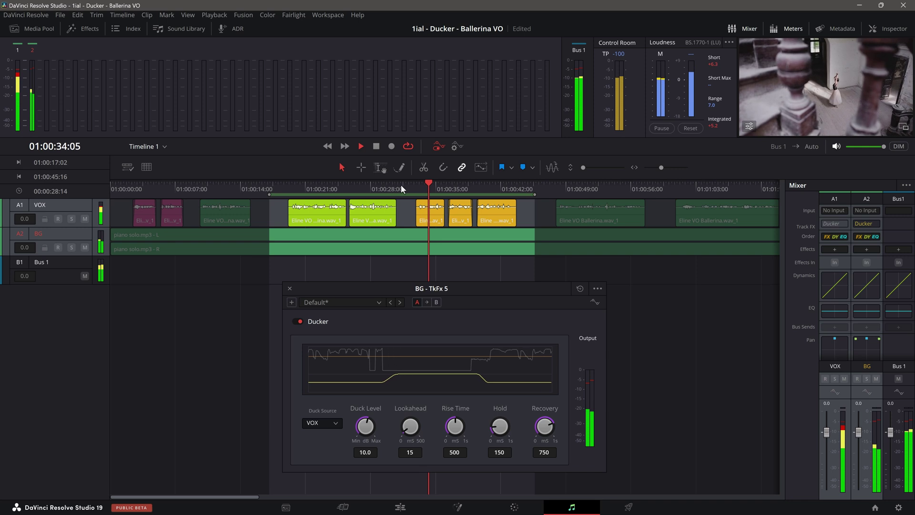
Try Recovery values of 0 and about 507 ms in the Ducker while playing the end of the second yellow-green clip.
left_click(364, 185)
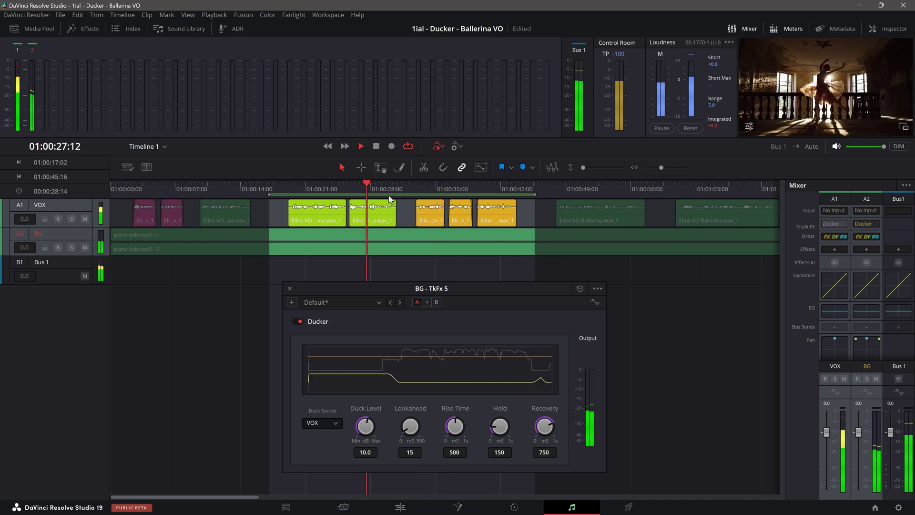
left_click_drag(544, 426, 234, 422)
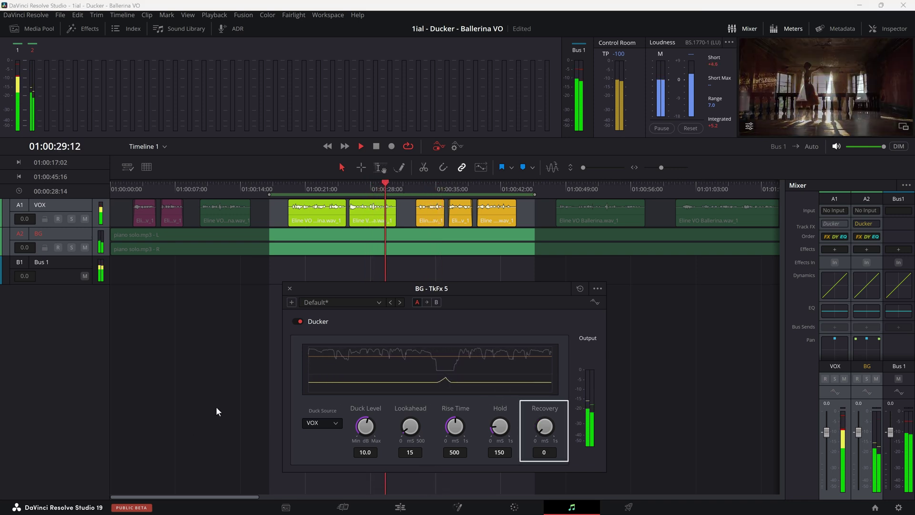
left_click_drag(547, 426, 639, 383)
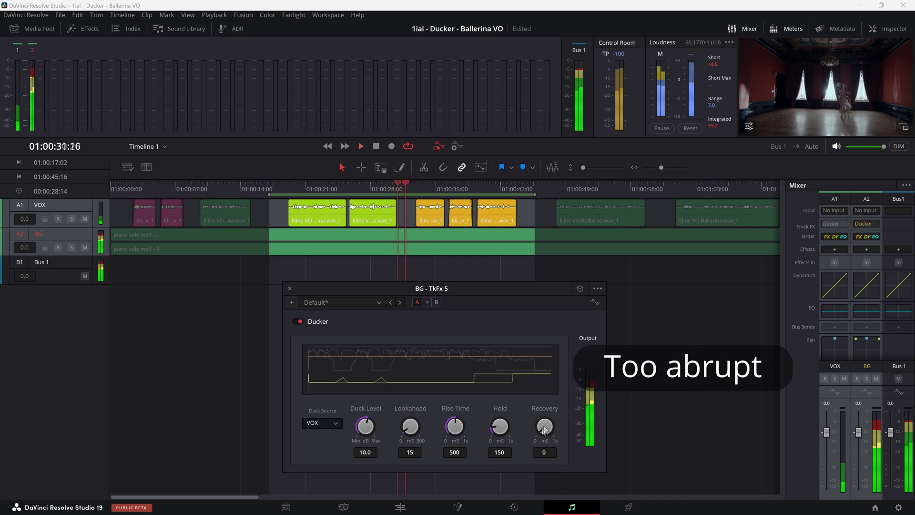
left_click(374, 188)
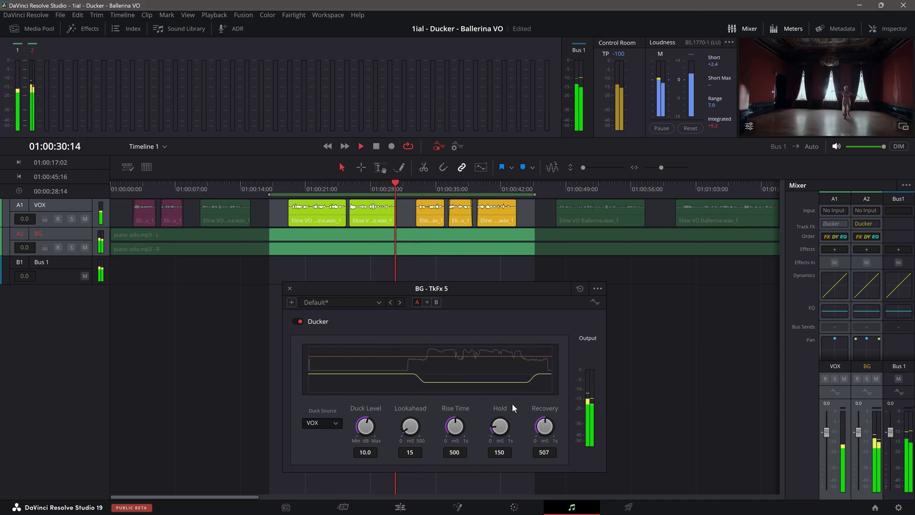
key("space")
Set the Ducker's Recovery to 1000 ms and replay from the second yellow-green voice-over clip.
left_click_drag(545, 425, 544, 381)
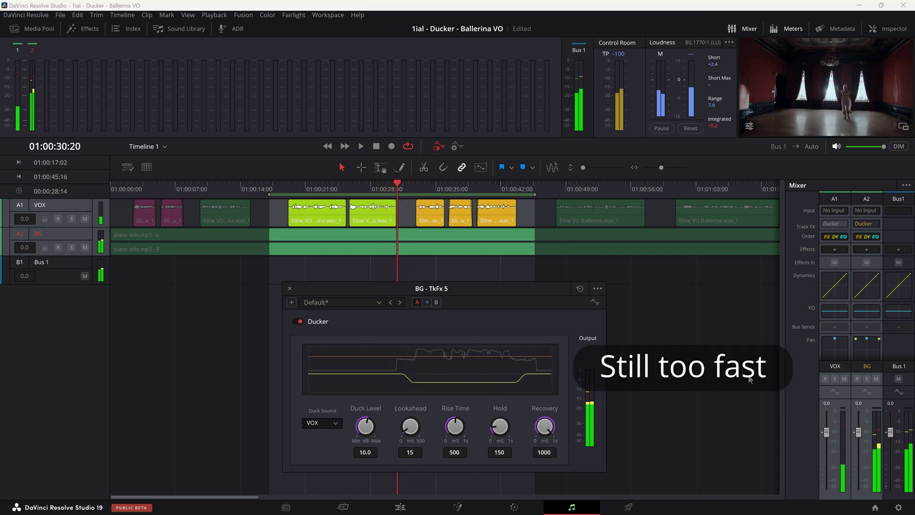
left_click(369, 186)
key("space")
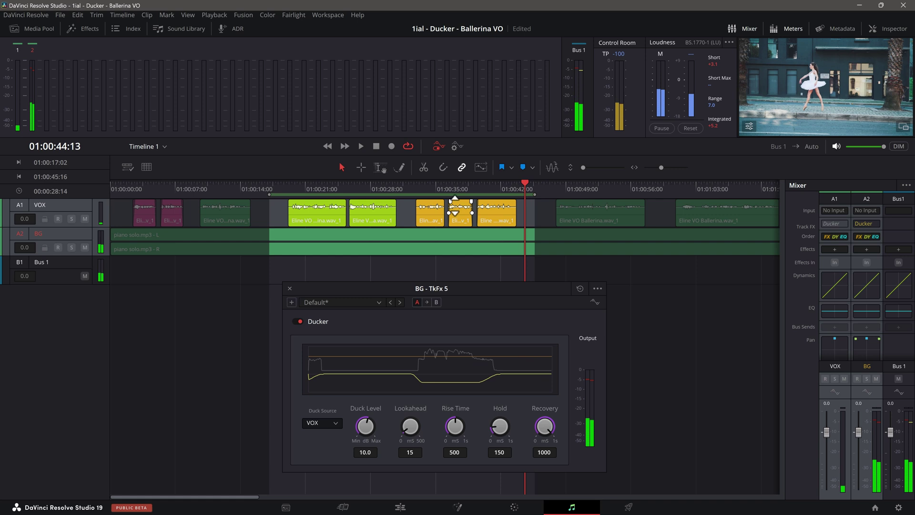
Play the orange voice-over clips to check the short gaps between them, and return the playhead to the first orange clip.
left_click(411, 188)
key("space")
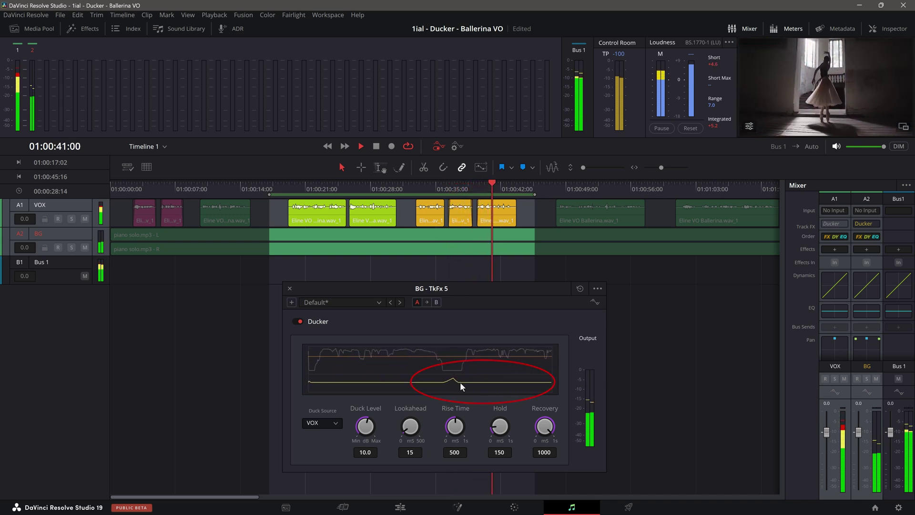
left_click(429, 246)
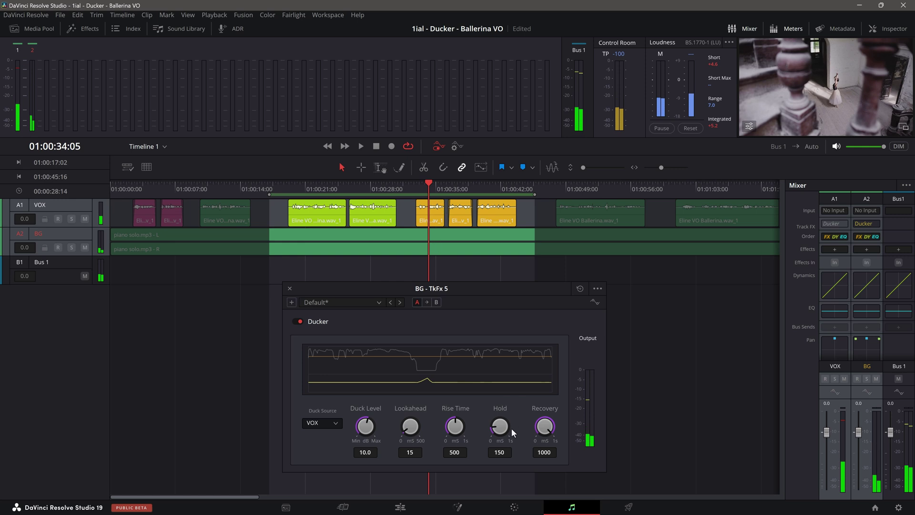
Set the Ducker's Hold to 250 ms and replay from within the first orange voice-over clip.
left_click(495, 452)
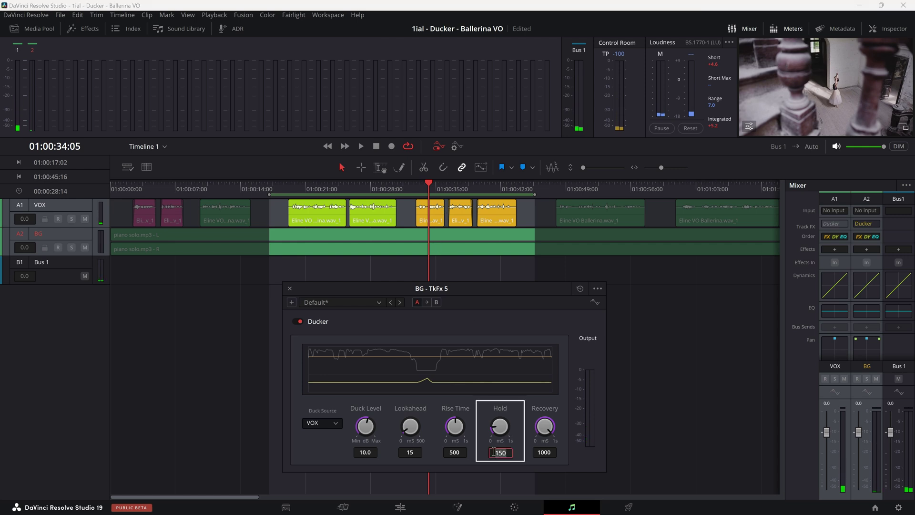
type("250")
key("Return")
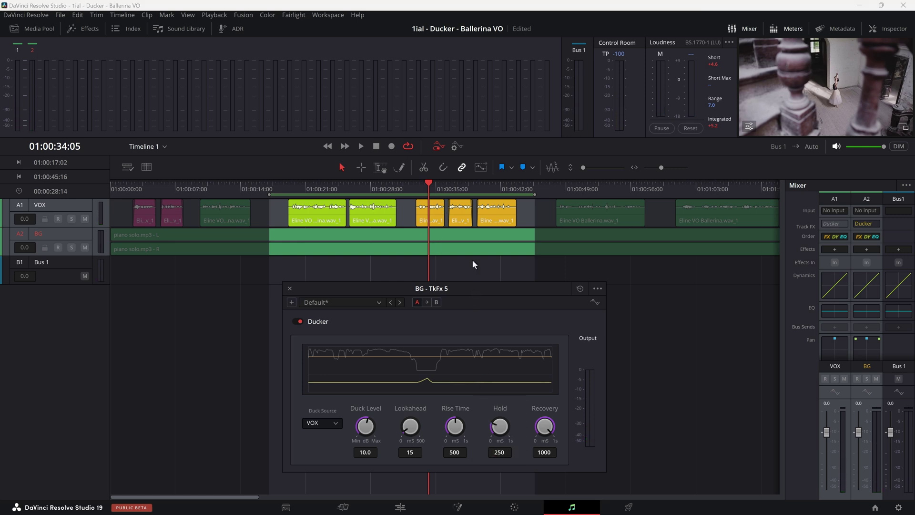
key("space")
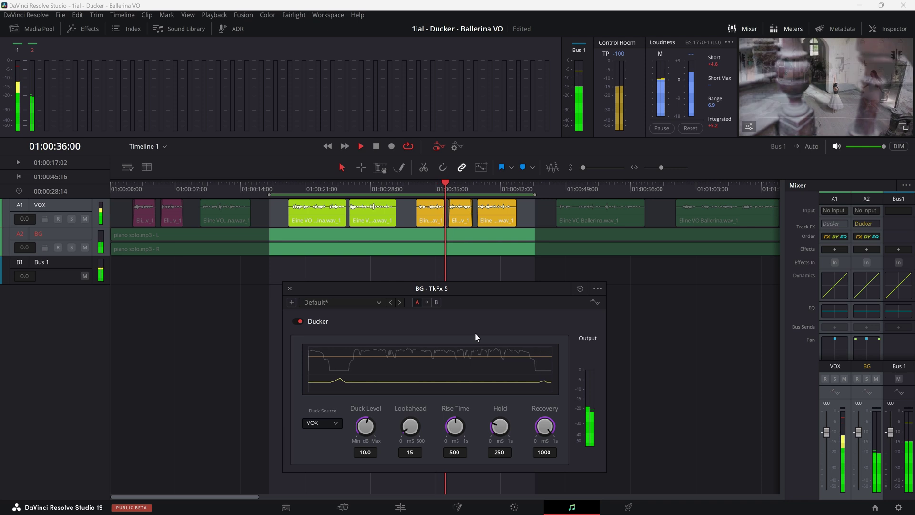
Set the Ducker's Hold to 500 ms and listen to the orange voice-over clips before stopping playback.
left_click(498, 453)
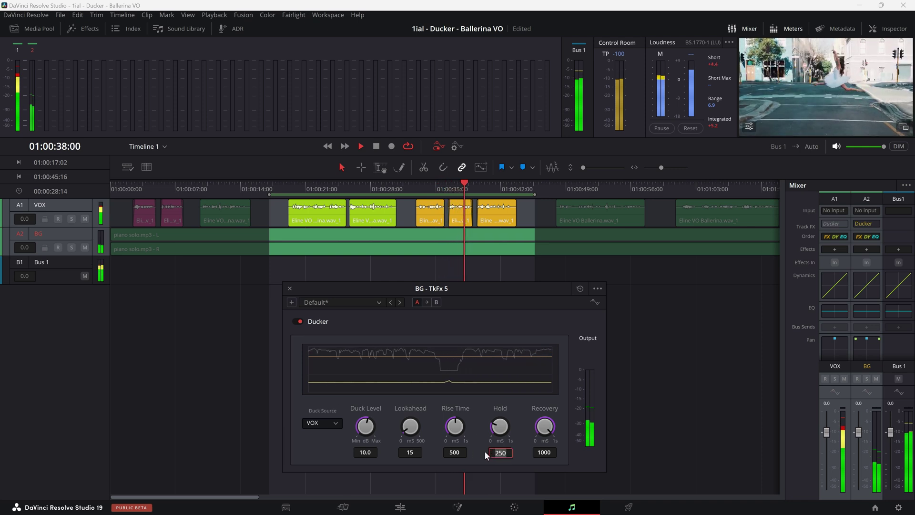
type("50")
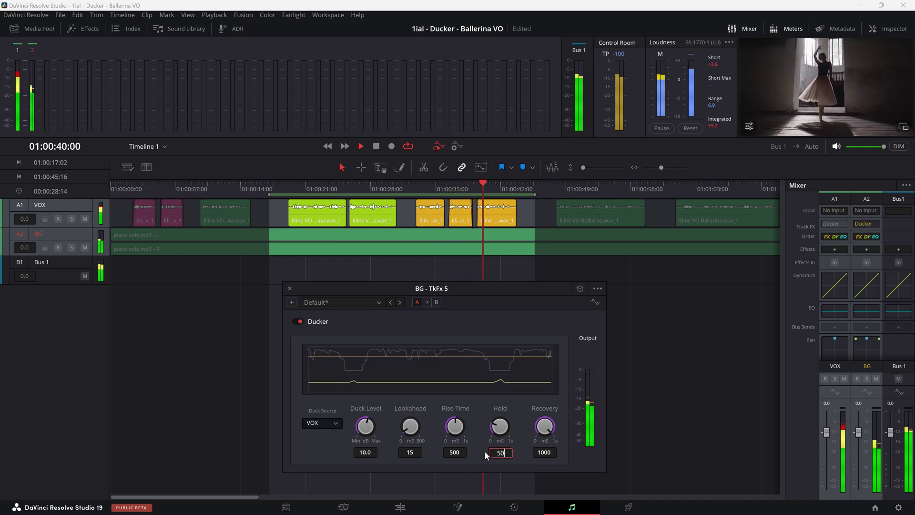
type("0")
key("Return")
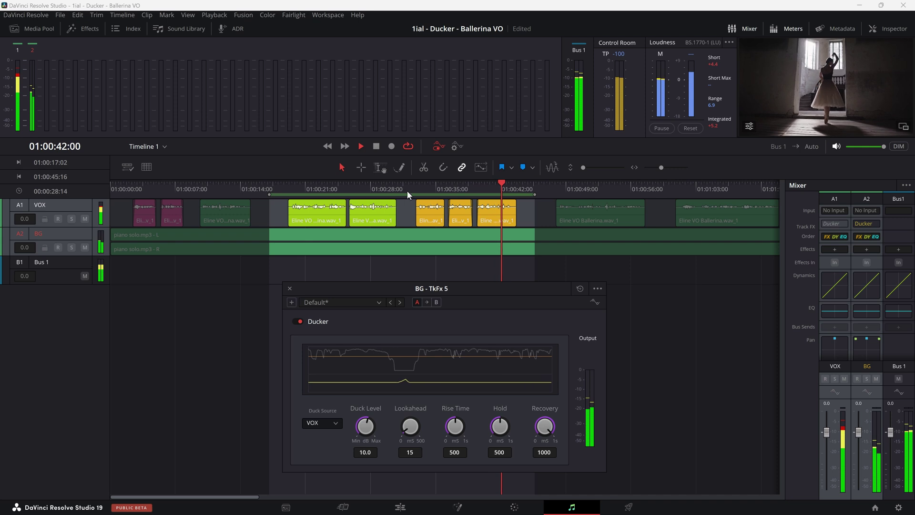
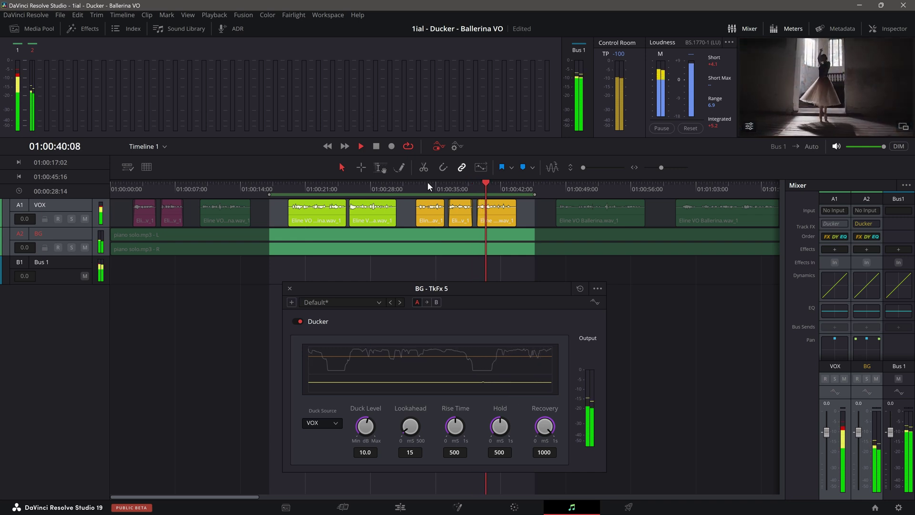
key("space")
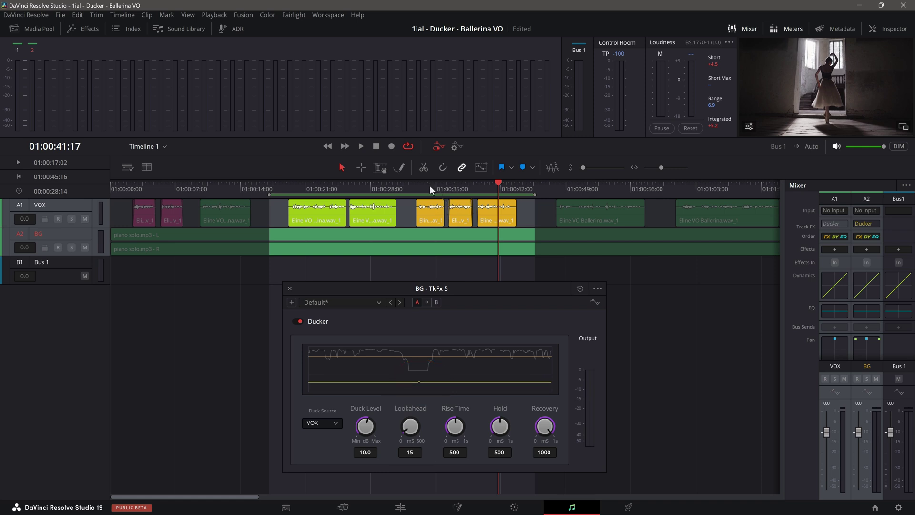
Set the Ducker's Lookahead to 150 ms, then replay the orange clips and the looped section from before the first yellow-green clip.
left_click(447, 185)
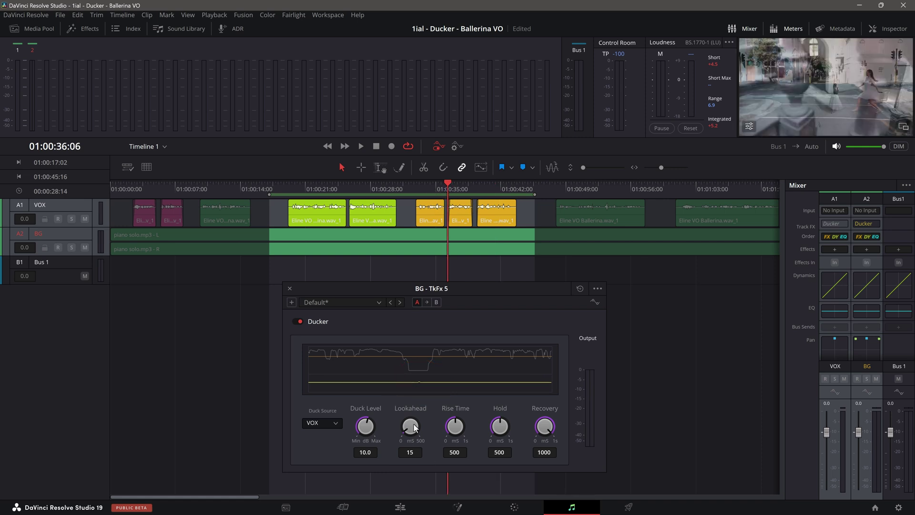
left_click(402, 453)
type("0")
key("Return")
key("space")
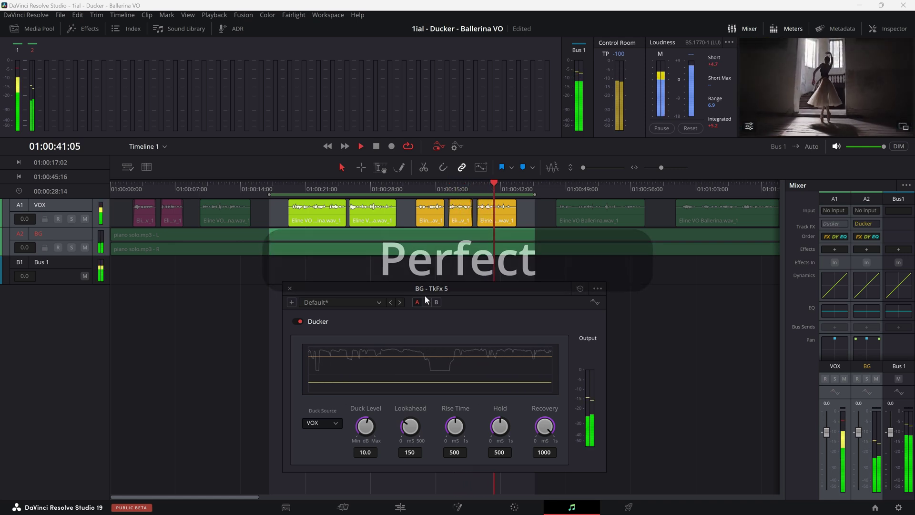
left_click(419, 183)
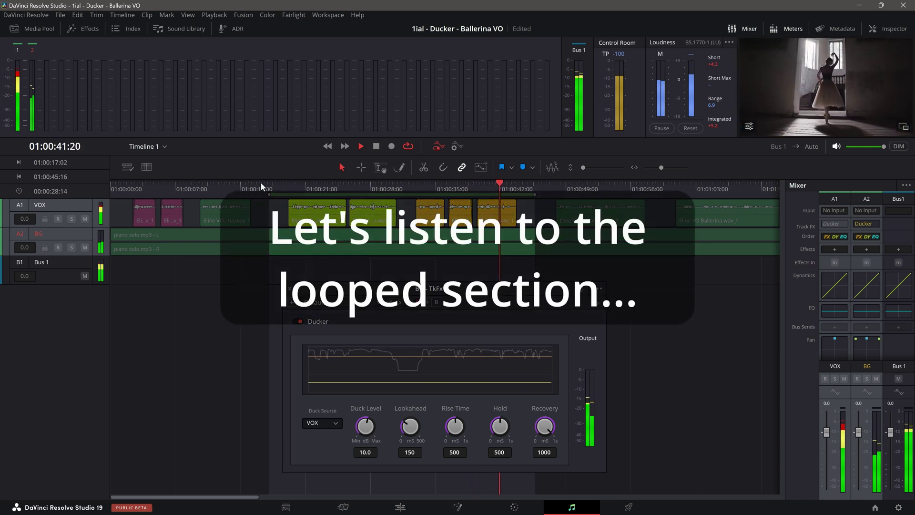
left_click(260, 181)
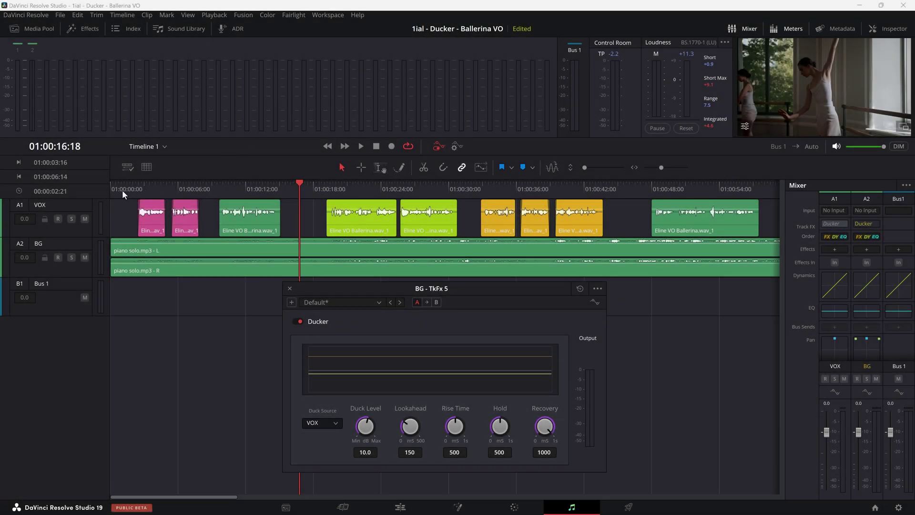
Play the timeline from near its start through the two magenta voice-over clips and stop before the first green clip.
left_click(122, 190)
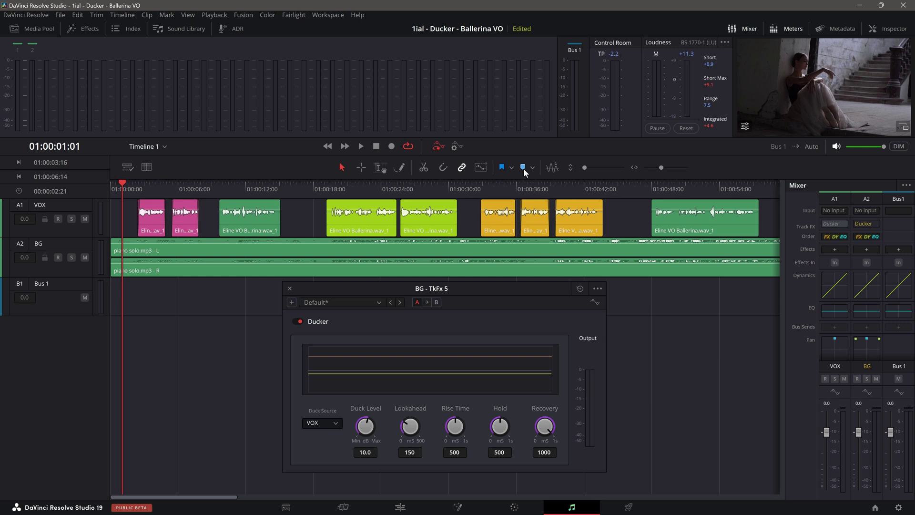
key("space")
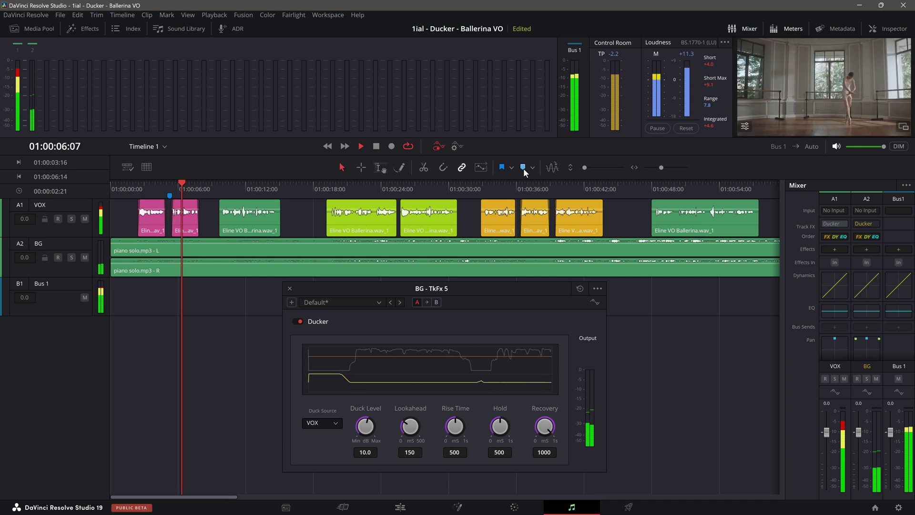
key("space")
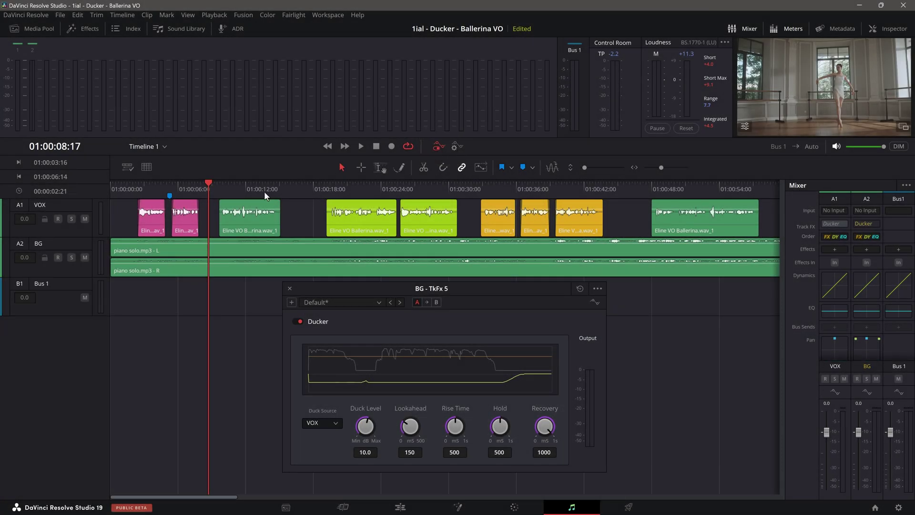
Enlarge the BG track and show the automation curve for the Ducker plugin's Lookahead on it.
left_click_drag(92, 276, 86, 295)
left_click(66, 270)
mouse_move(53, 370)
mouse_move(102, 371)
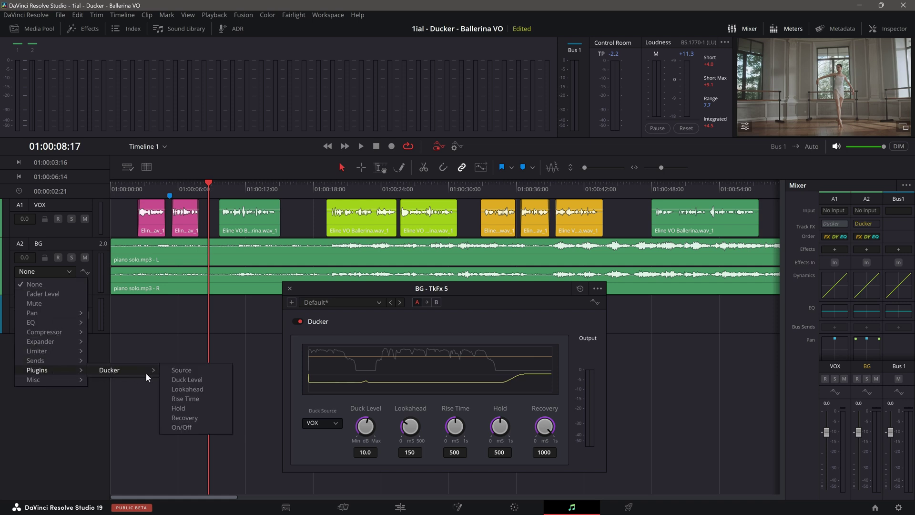
left_click(208, 390)
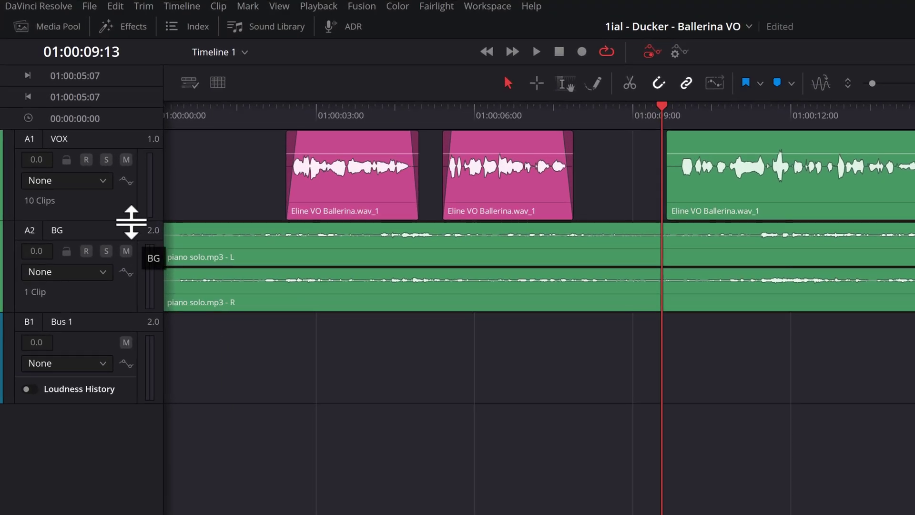
Adjust the heights of the VOX and BG tracks individually, then increase the height of all tracks together.
left_click_drag(131, 222, 129, 271)
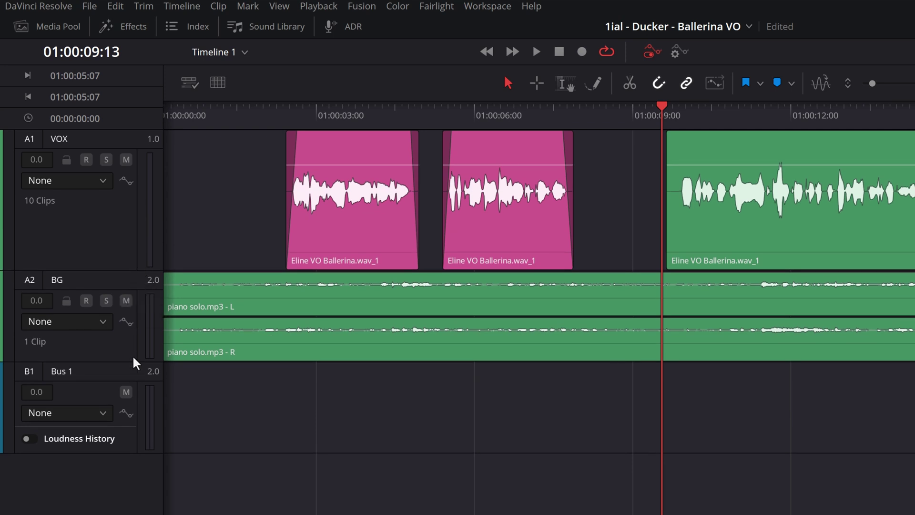
left_click_drag(131, 363, 134, 420)
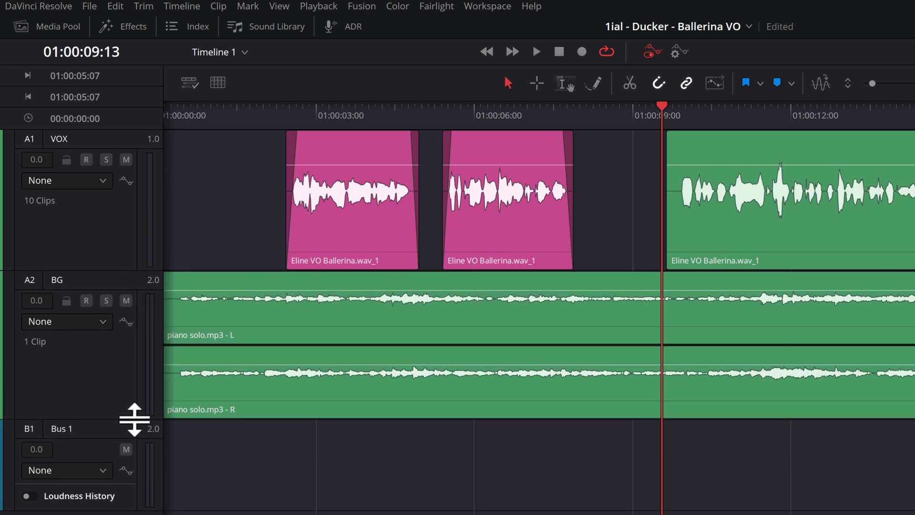
left_click(109, 237)
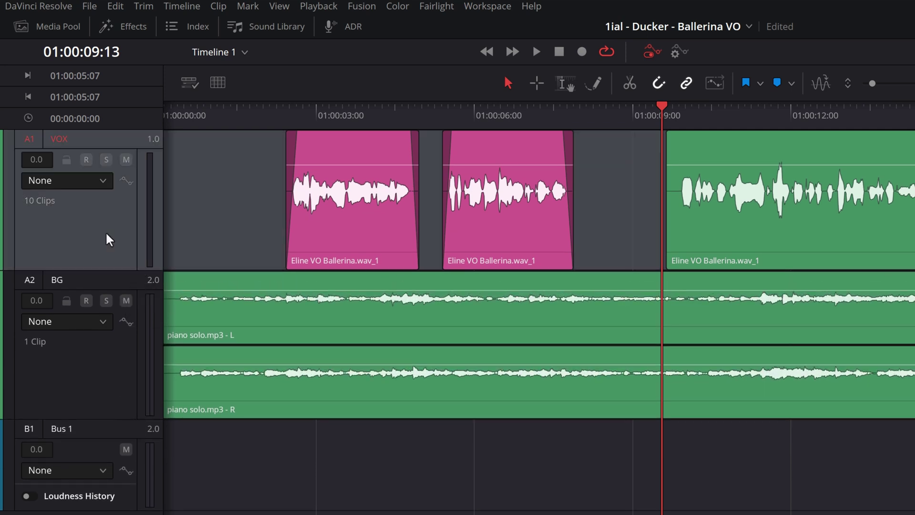
left_click(110, 384)
left_click_drag(108, 422, 117, 381)
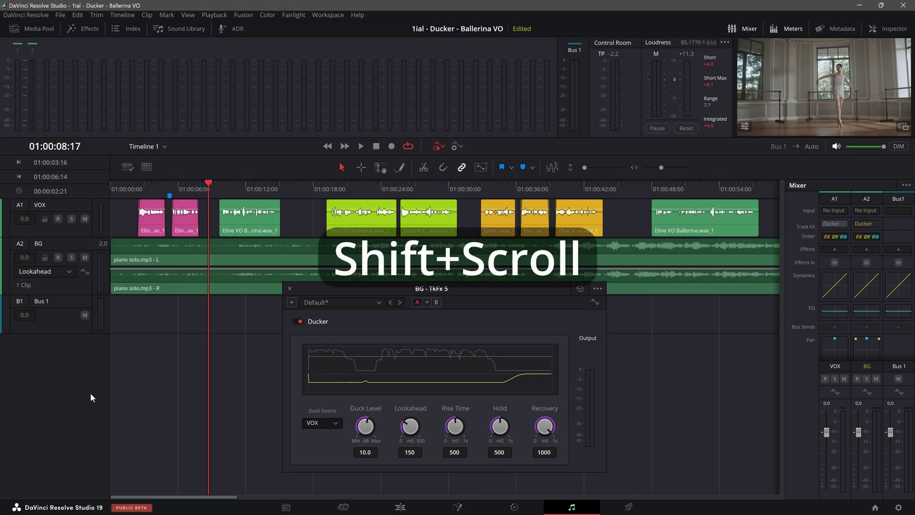
scroll(90, 393, "up", 5)
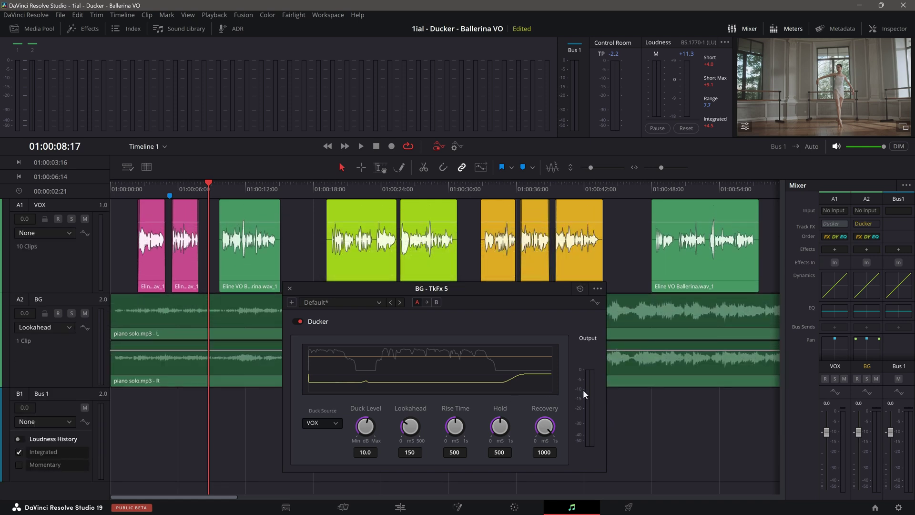
Access the BG track's Ducker controls in the mixer and hide the Meters from the workspace.
left_click(873, 223)
left_click(874, 222)
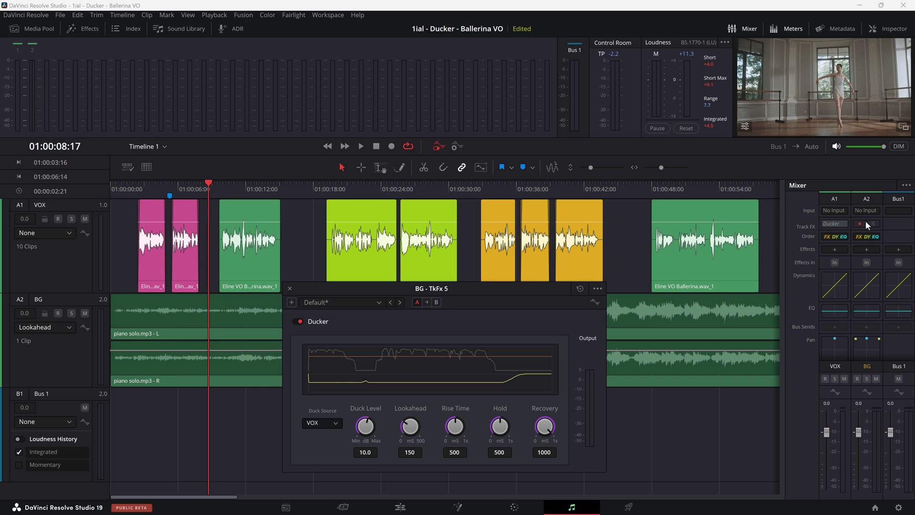
left_click(336, 15)
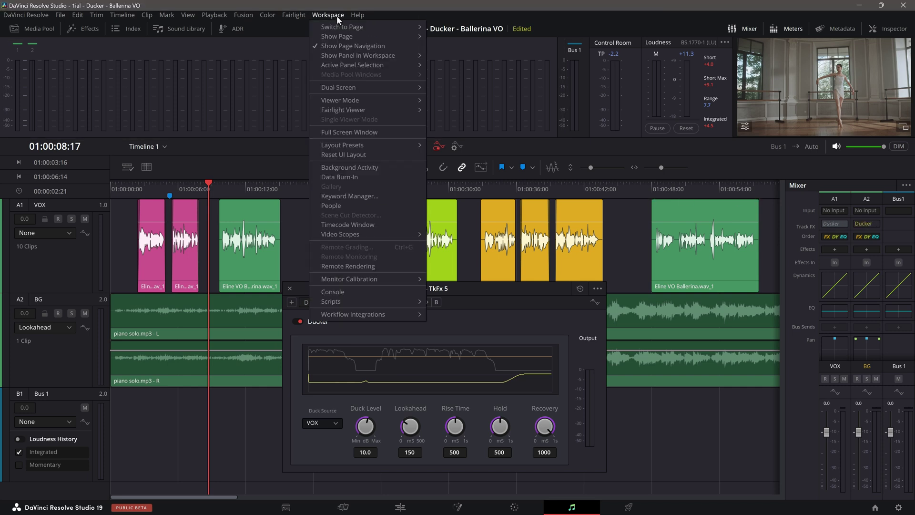
mouse_move(339, 55)
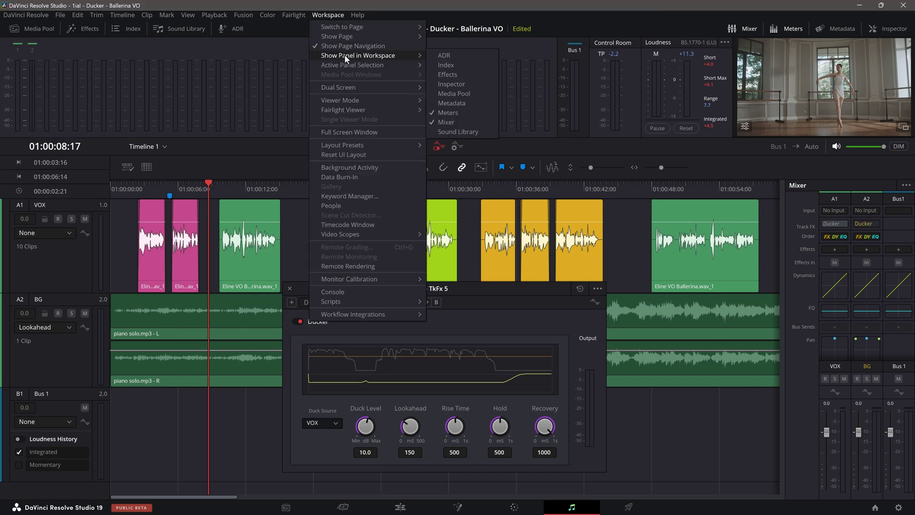
left_click(467, 113)
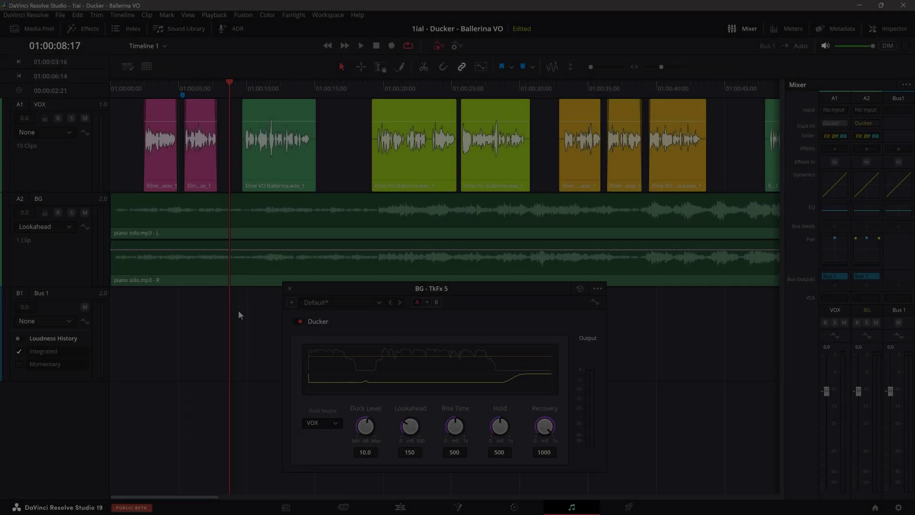
Play from just before the first magenta voice-over clip into the gap before the second one.
scroll(238, 310, "up", 5)
scroll(239, 311, "left", 3)
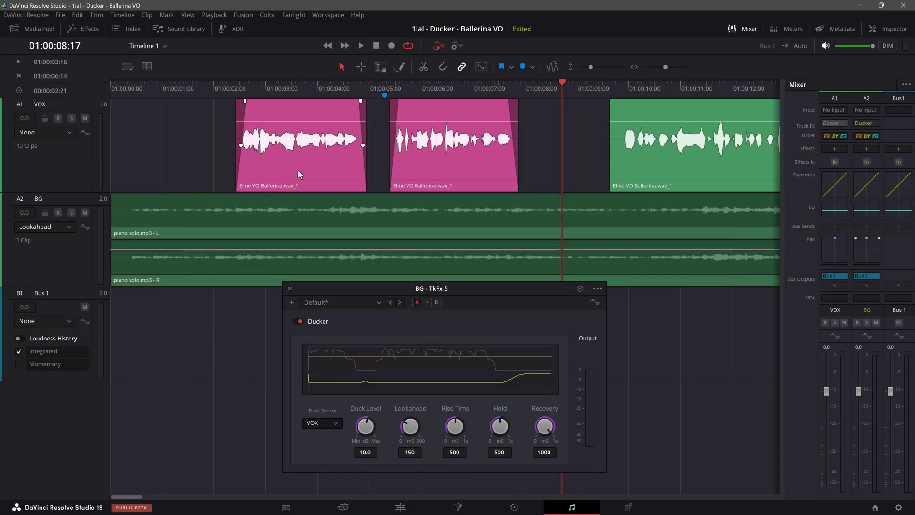
left_click(210, 89)
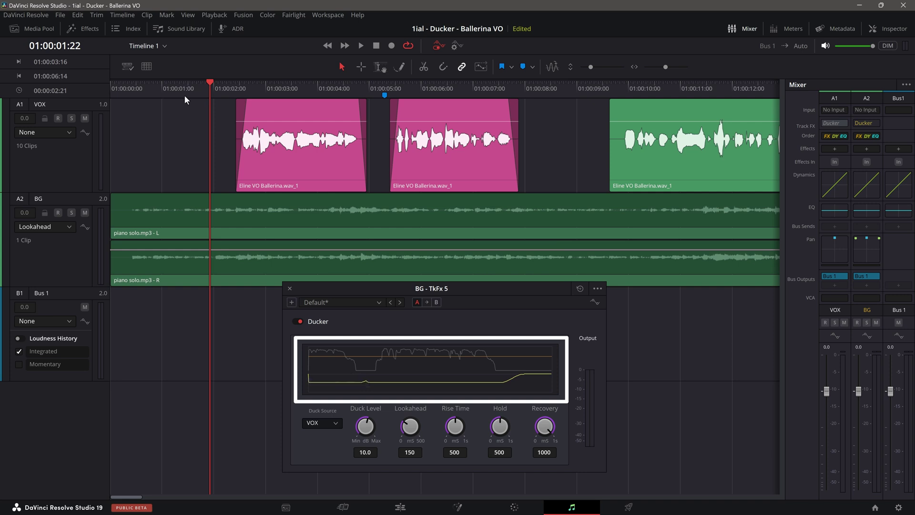
key("space")
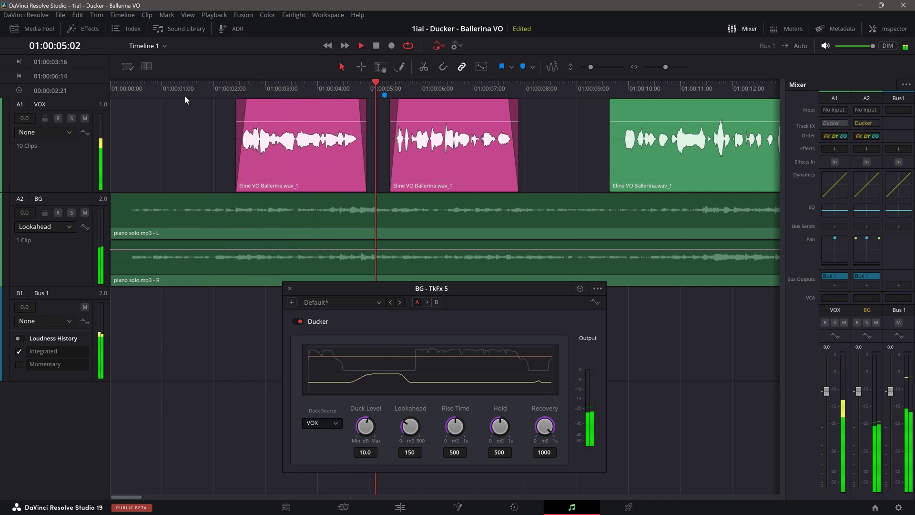
key("space")
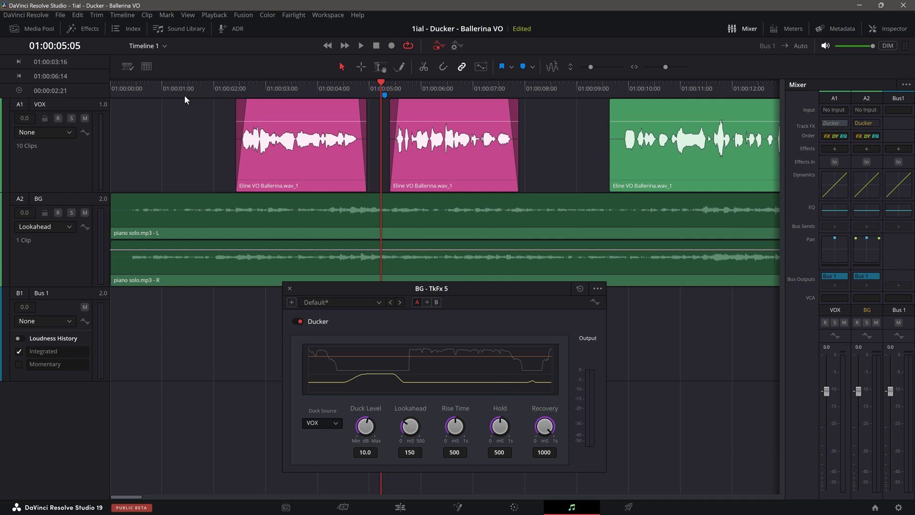
Add four keyframes to the BG track's Lookahead curve around the gap between the magenta clips and raise the enclosed section to 500 ms.
left_click(349, 250)
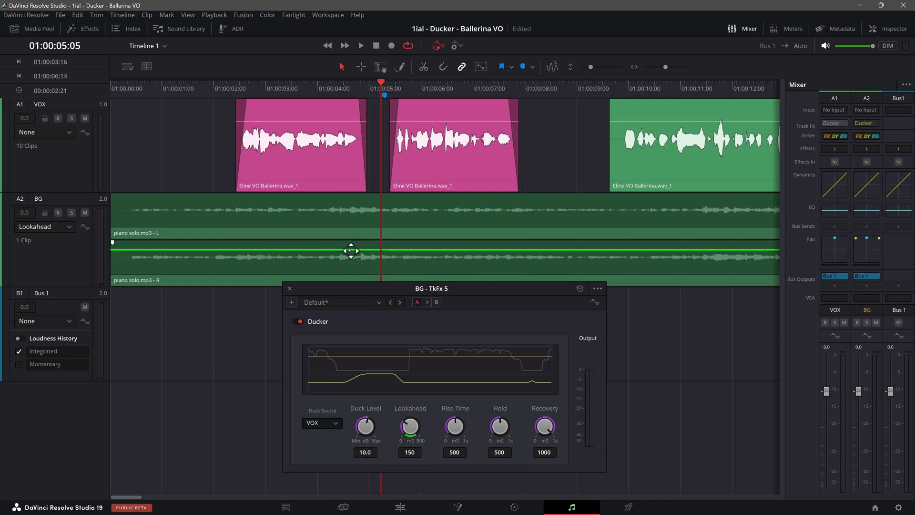
left_click(357, 249)
left_click(403, 250)
left_click_drag(375, 256, 338, 194)
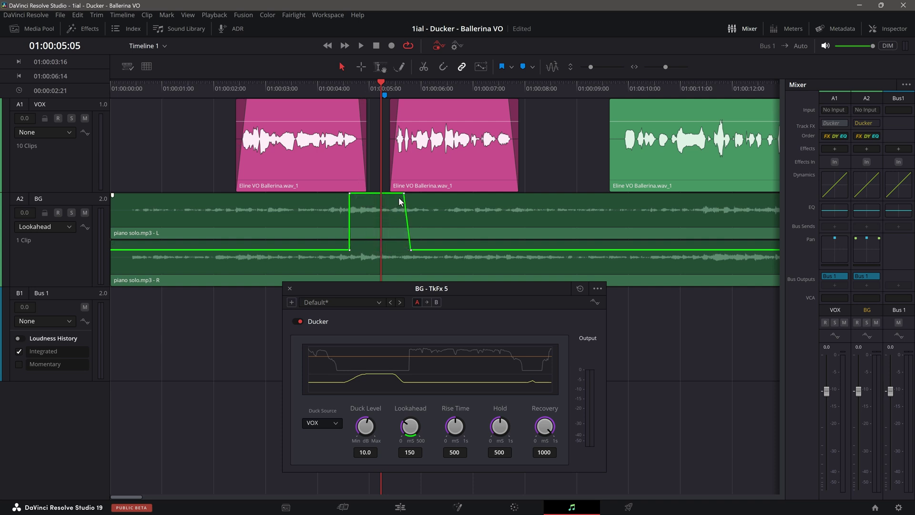
left_click_drag(404, 194, 411, 194)
Replay both magenta clips from before the first one to check the raised Lookahead section.
mouse_move(251, 108)
left_click(204, 87)
key("space")
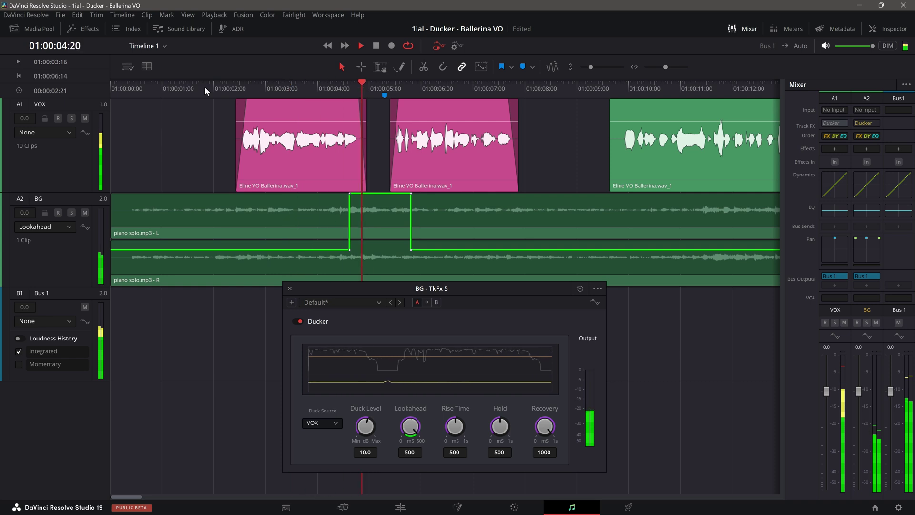
key("space")
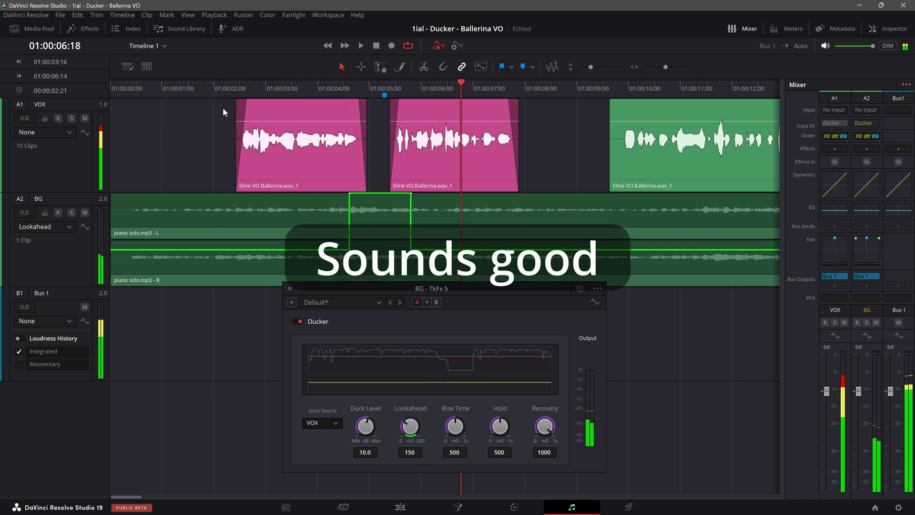
Try lowering the keyframed Lookahead section to 0 ms and replay the magenta clips.
left_click_drag(381, 194, 366, 290)
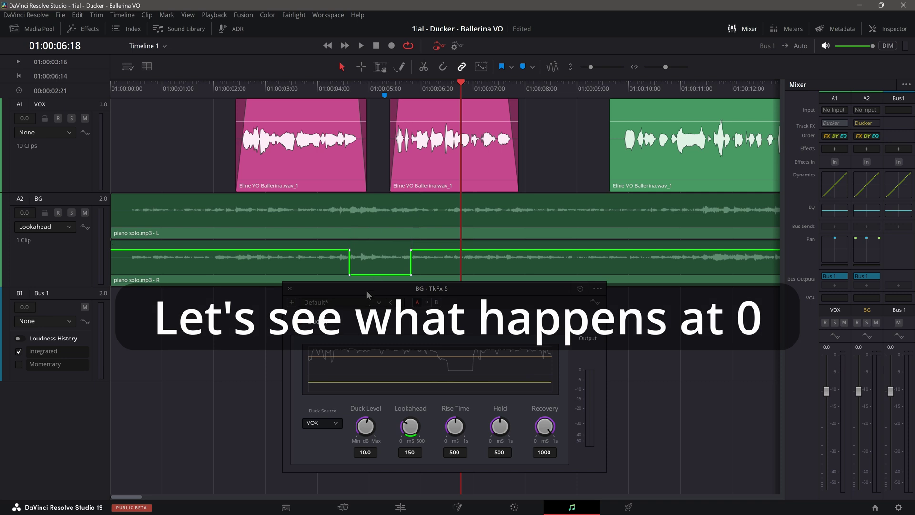
left_click(212, 84)
key("space")
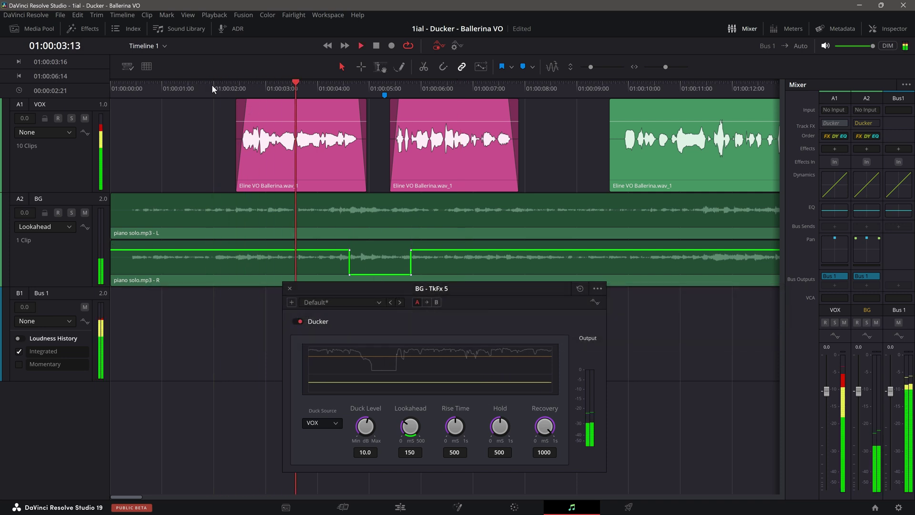
key("space")
Raise the keyframed Lookahead section to about 376 ms and replay from before the first magenta clip.
left_click_drag(371, 271, 376, 213)
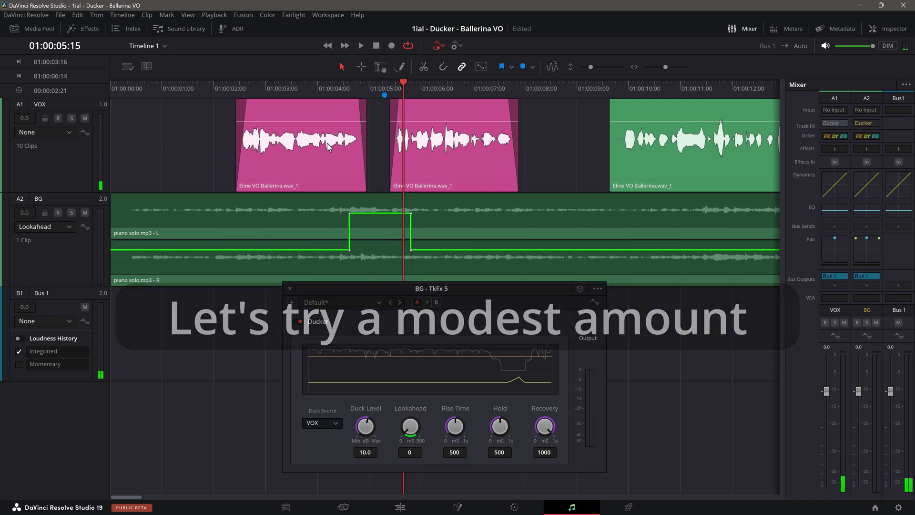
left_click(210, 88)
key("space")
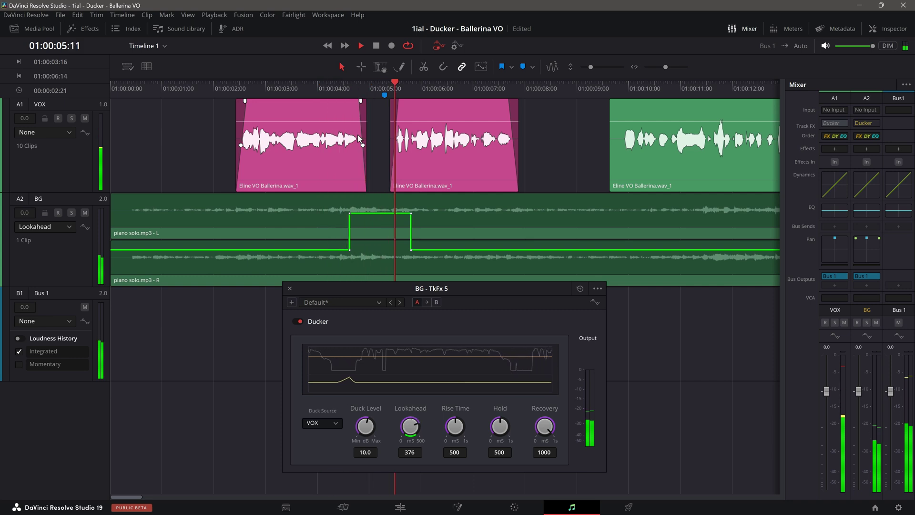
Stop playback and examine which Ducker parameters are available for automation on the BG track.
key("space")
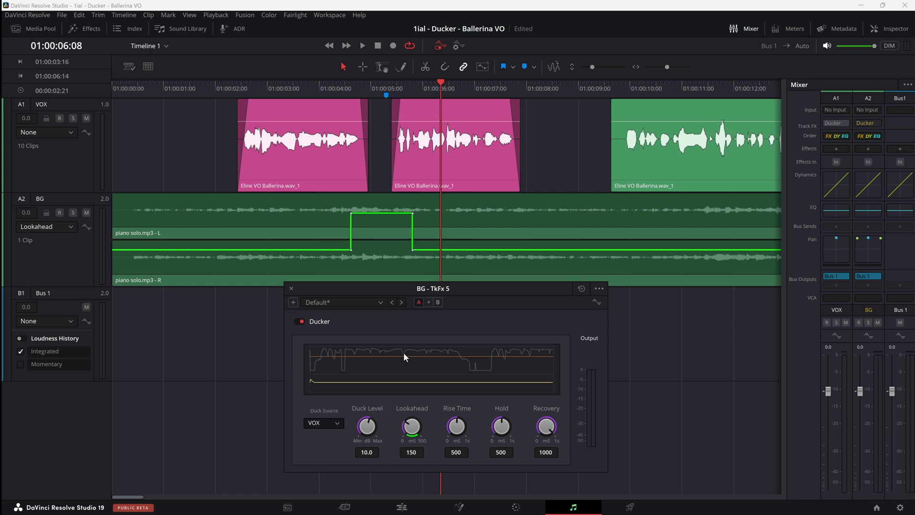
left_click(72, 225)
mouse_move(71, 324)
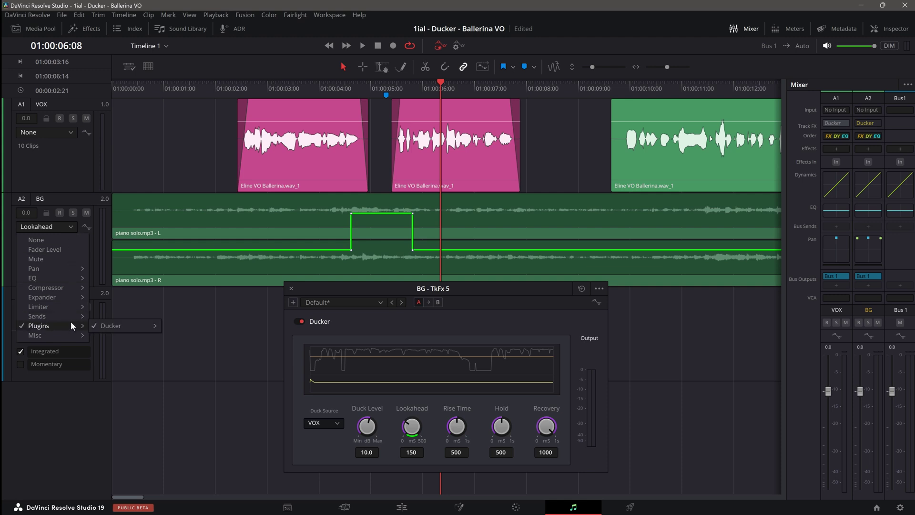
mouse_move(108, 325)
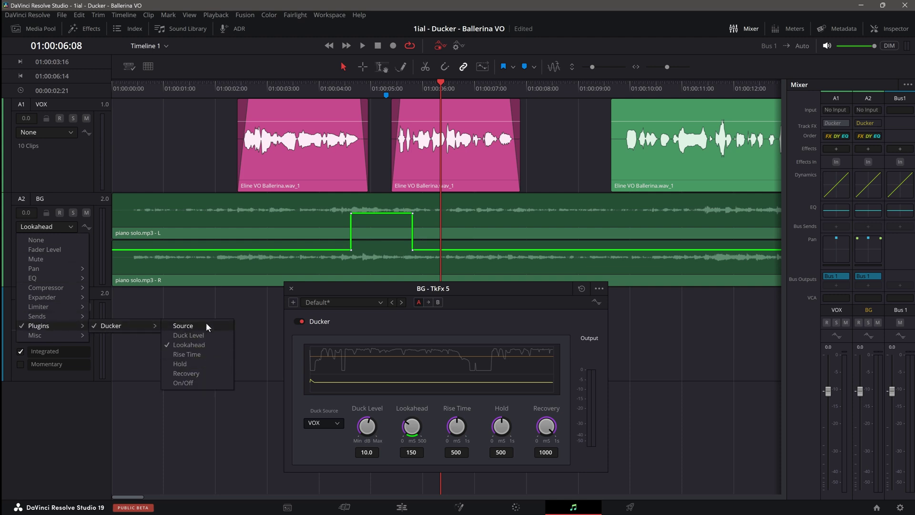
left_click(95, 405)
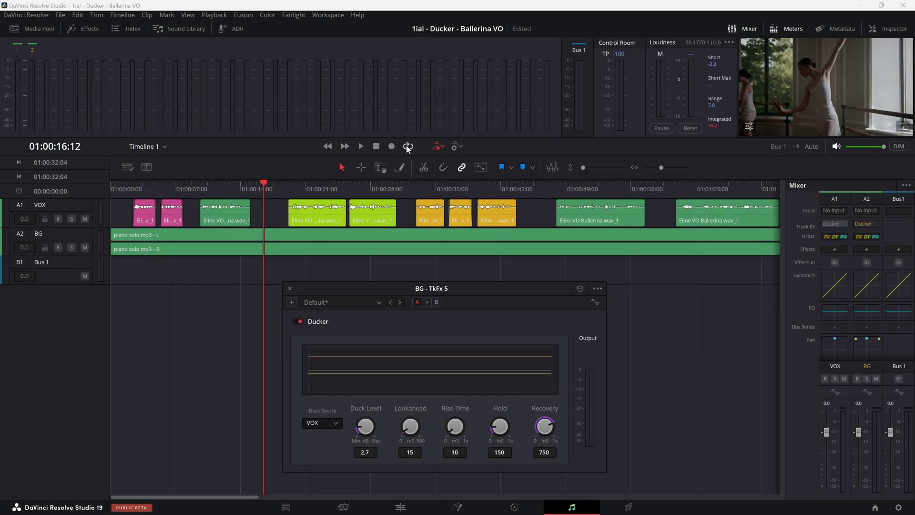
Enable loop playback, range-select the lime and orange clips across VOX and BG, and play that range.
left_click(408, 146)
left_click(380, 167)
left_click_drag(310, 207, 535, 230)
left_click(342, 167)
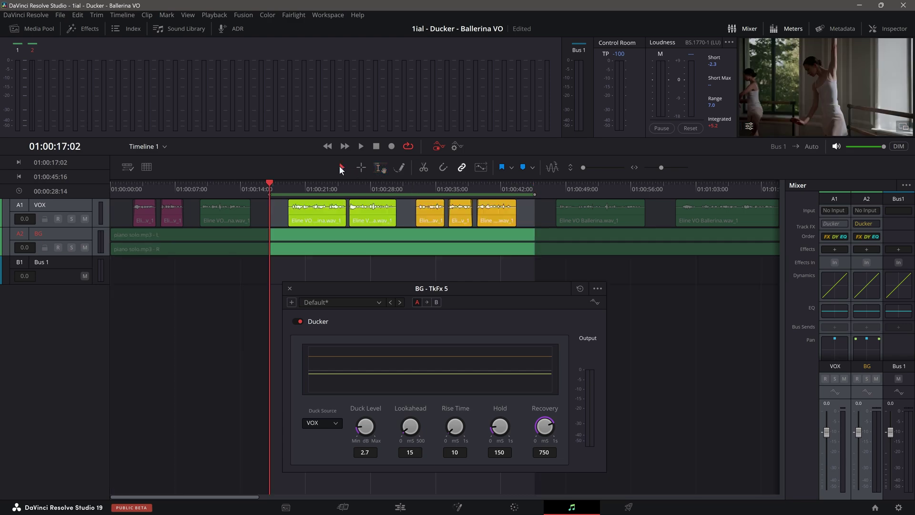
key("space")
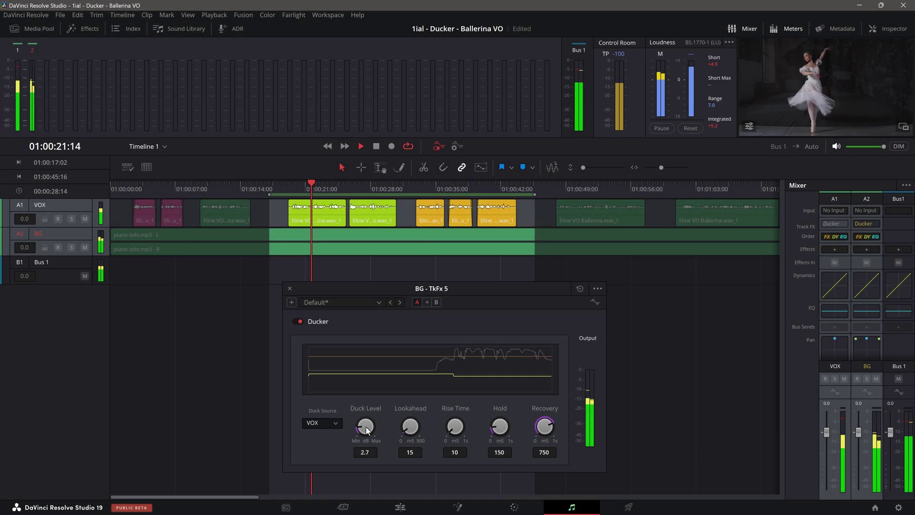
Set the BG Ducker's Duck Level to 10.0, Rise Time to 500 ms and Recovery to 1000 ms, replaying from the second lime clip.
left_click_drag(367, 430, 444, 319)
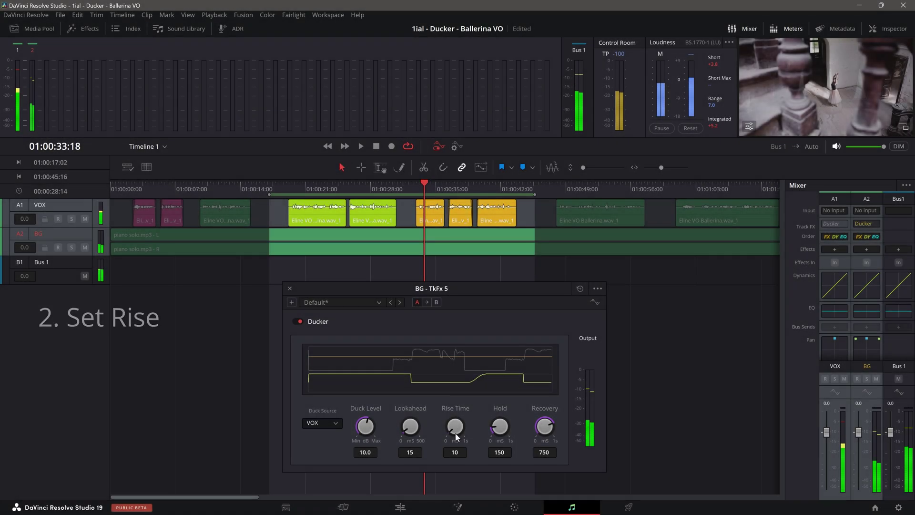
left_click(457, 453)
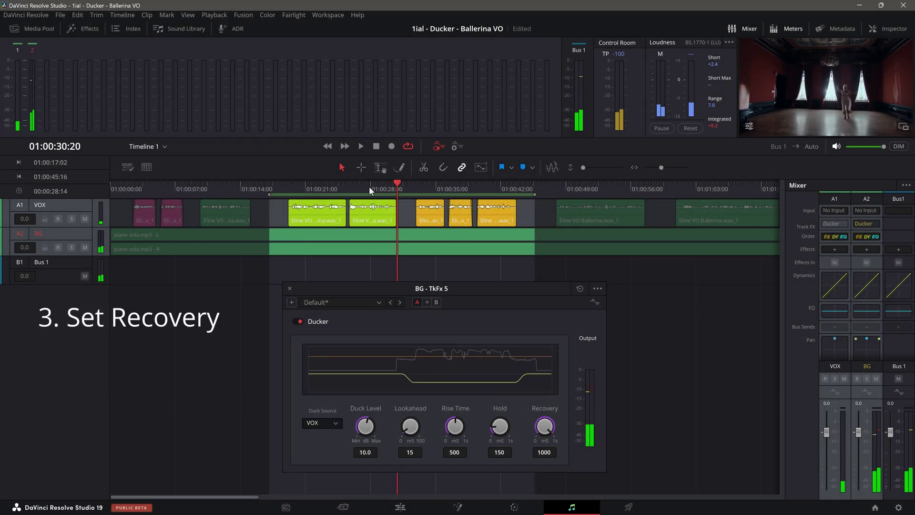
left_click(369, 187)
key("space")
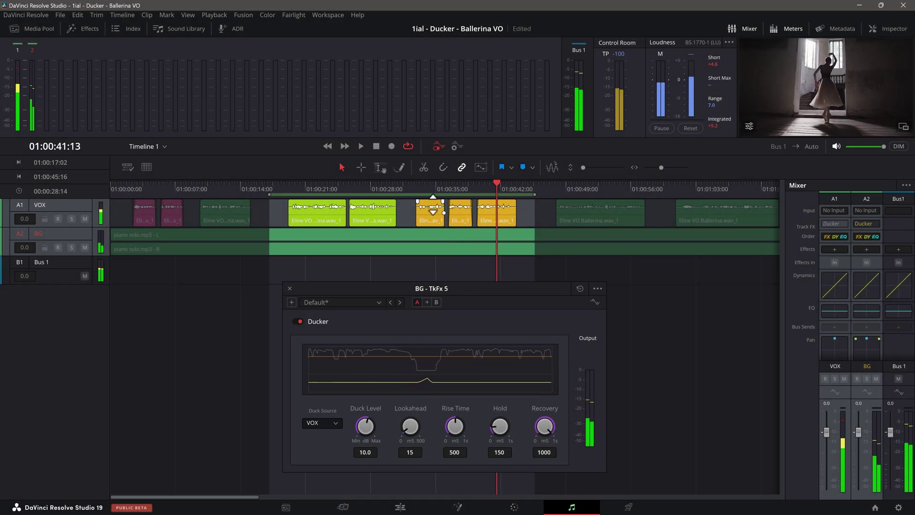
Set the BG Ducker's Hold to 500 ms and Lookahead to 150 ms, replaying from the first orange clip.
key("space")
left_click(428, 187)
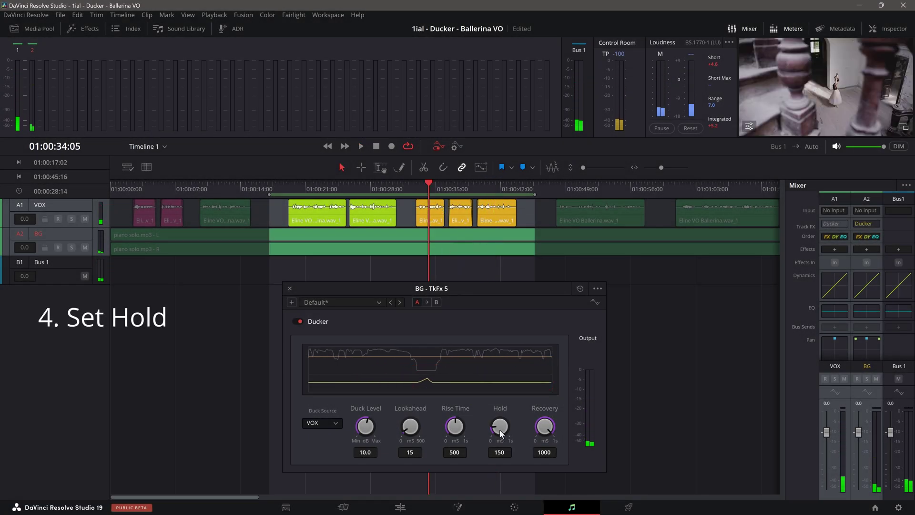
left_click(494, 451)
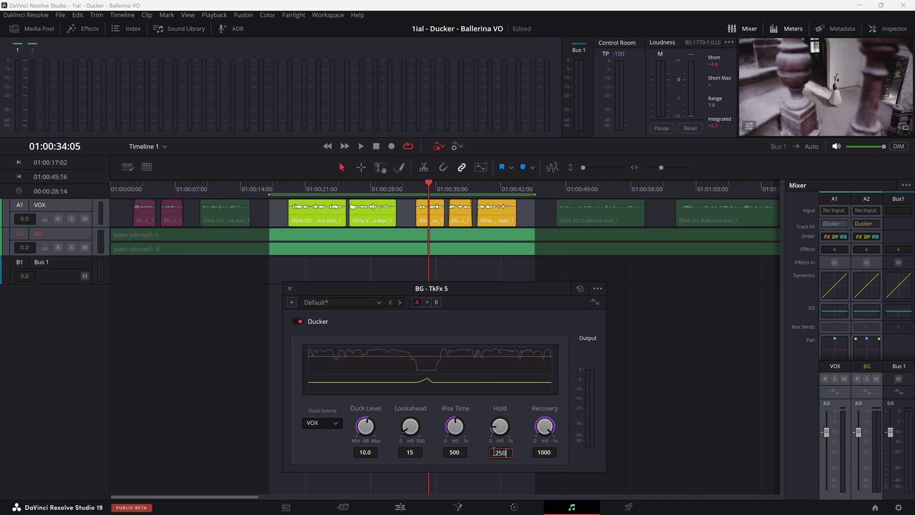
key("space")
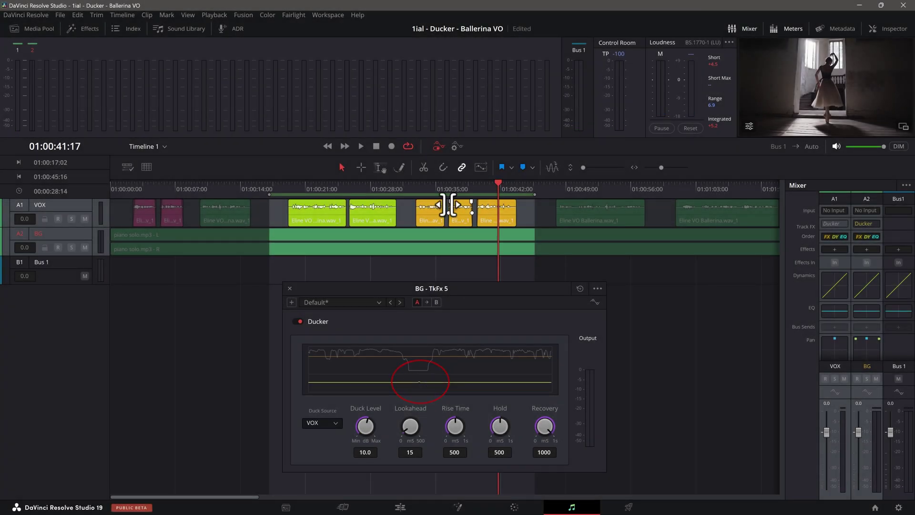
left_click(446, 186)
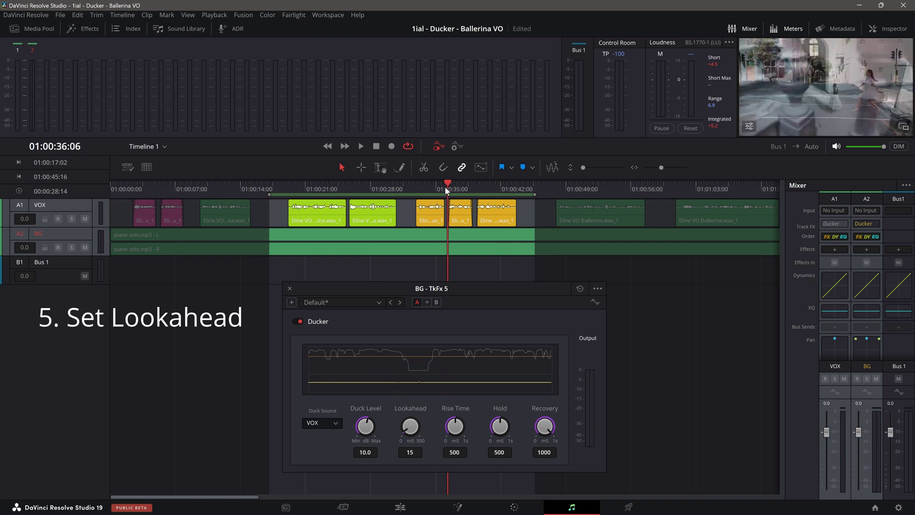
left_click(409, 453)
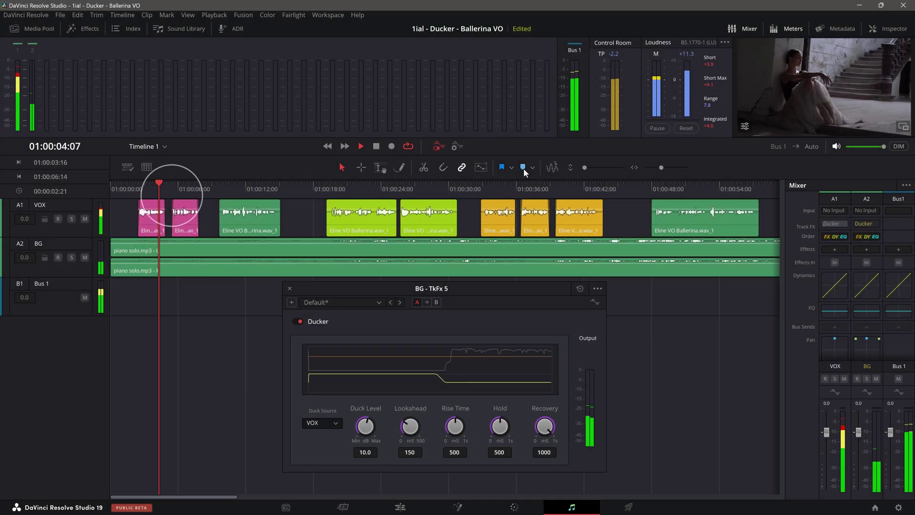
Mark the gap between the two magenta clips with a blue marker and raise BG's keyframed Lookahead section there.
left_click(524, 168)
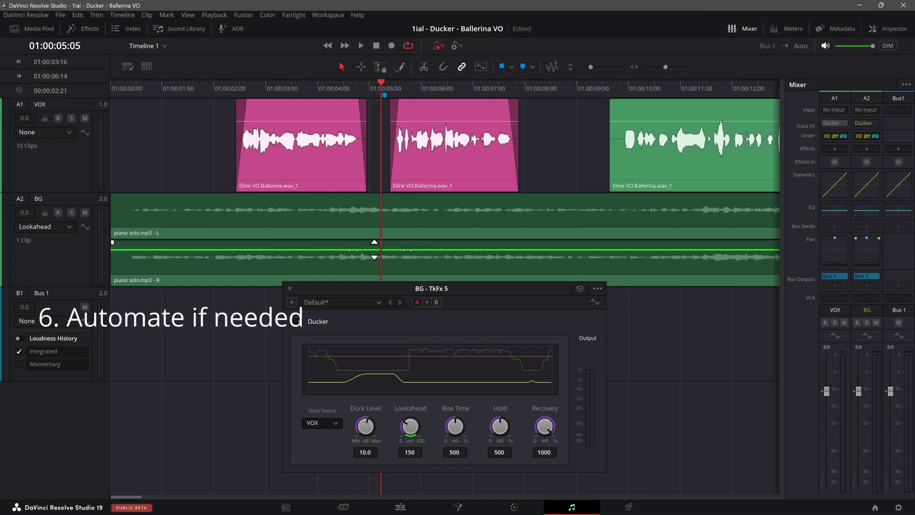
left_click_drag(374, 249, 375, 225)
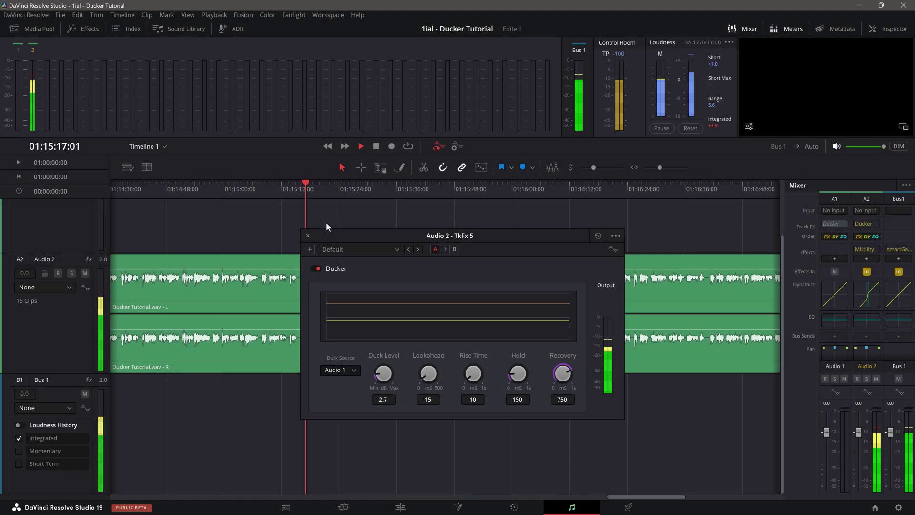
Load Voice Over Ducking 01 in Audio 2's Ducker and fine-tune it to Duck Level 12.2, Lookahead 139, Rise Time 670, Hold 592, Recovery 845.
left_click(350, 247)
left_click(354, 271)
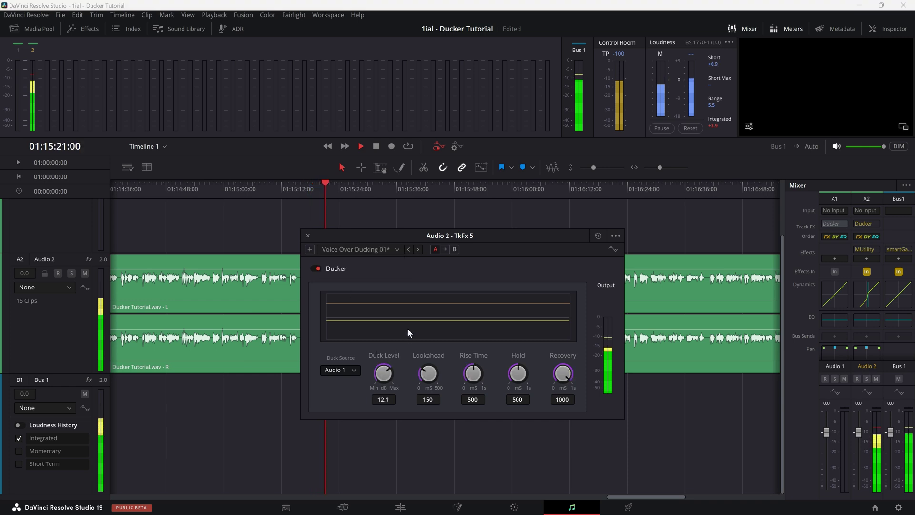
left_click_drag(428, 374, 430, 387)
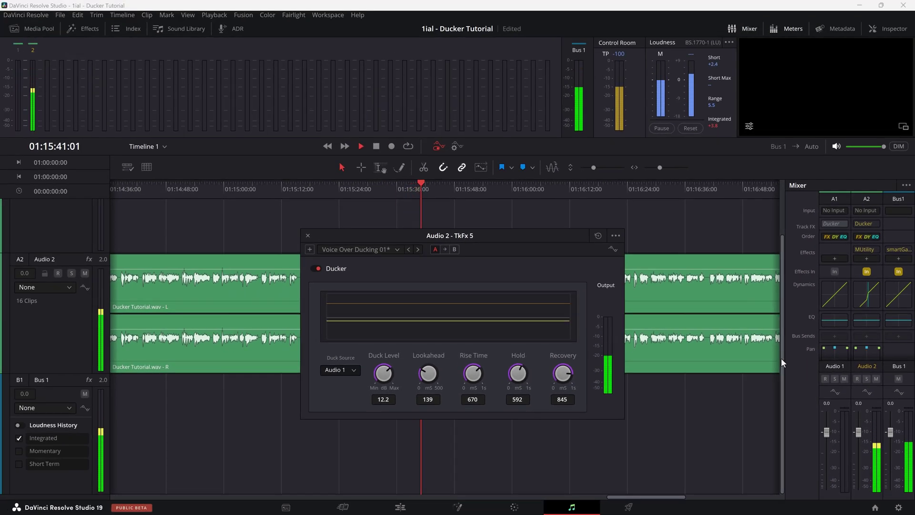
Open the Audio 2 track's Dynamics and set the smart:gate effect on Bus 1 to the Speech target.
left_click(869, 297)
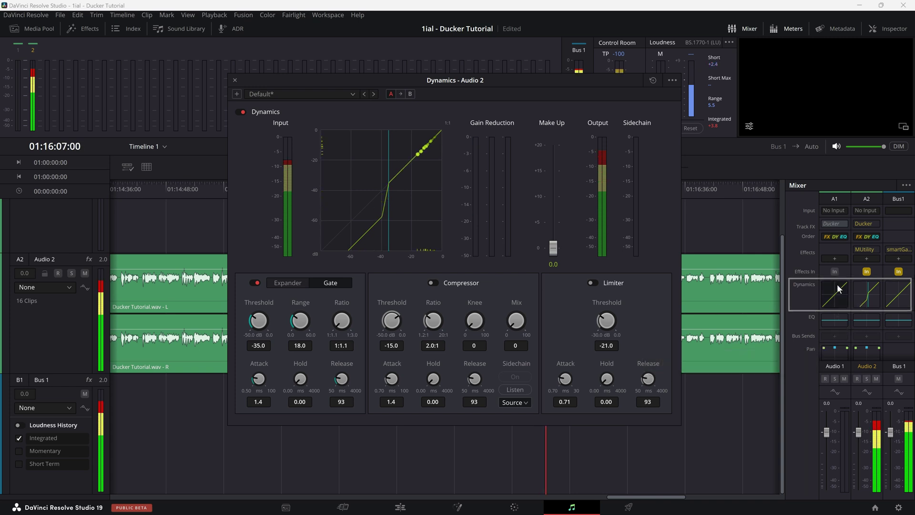
double_click(900, 253)
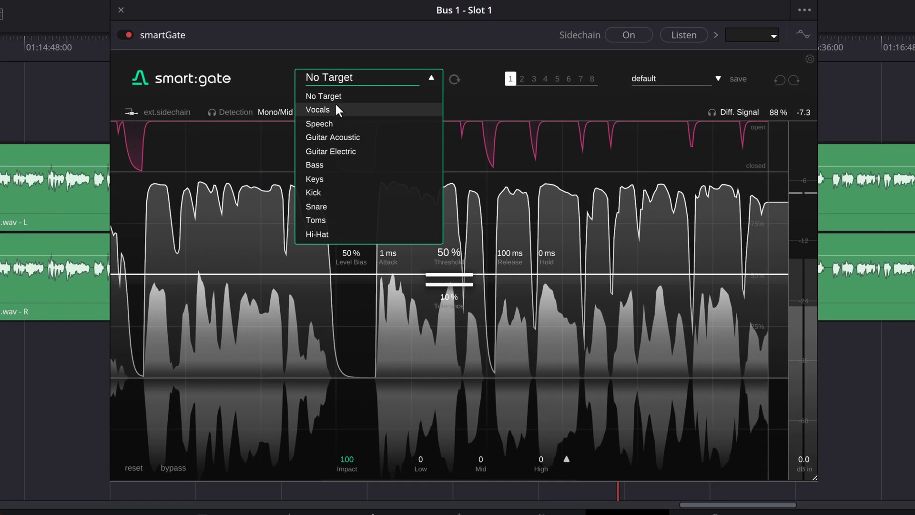
left_click(322, 123)
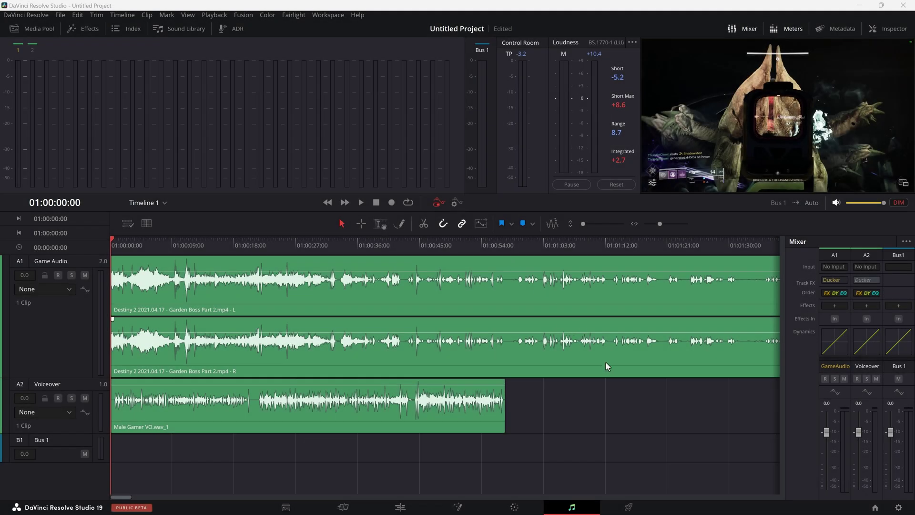
During playback, set Band 3 of the Game Audio track's equalizer to a low shelf and lower its gain.
key("space")
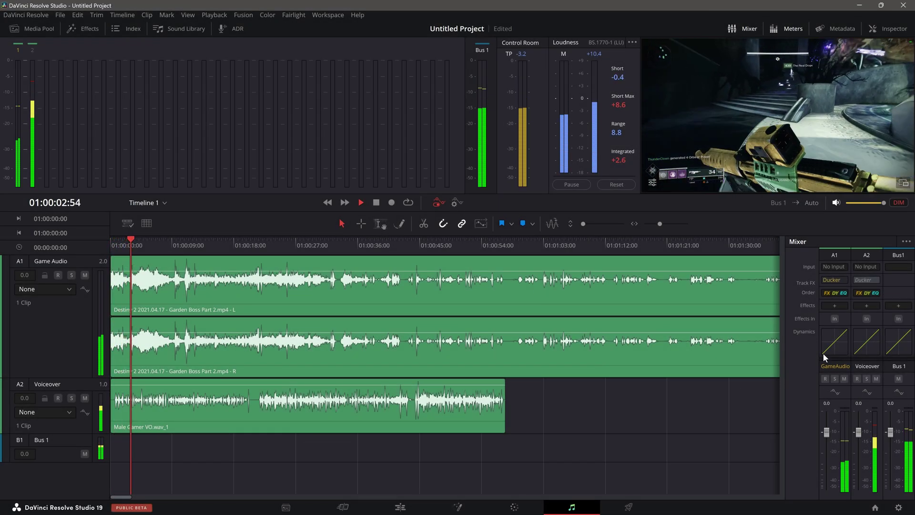
scroll(837, 342, "down", 3)
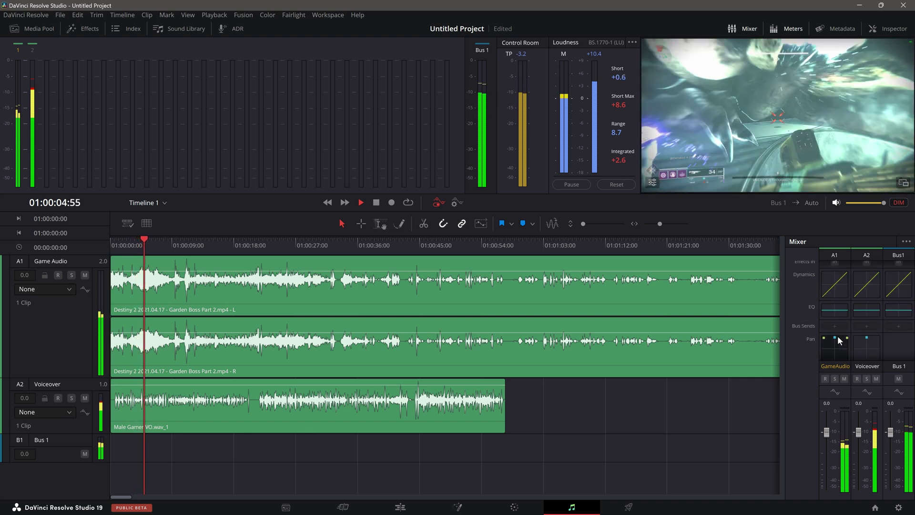
left_click(836, 311)
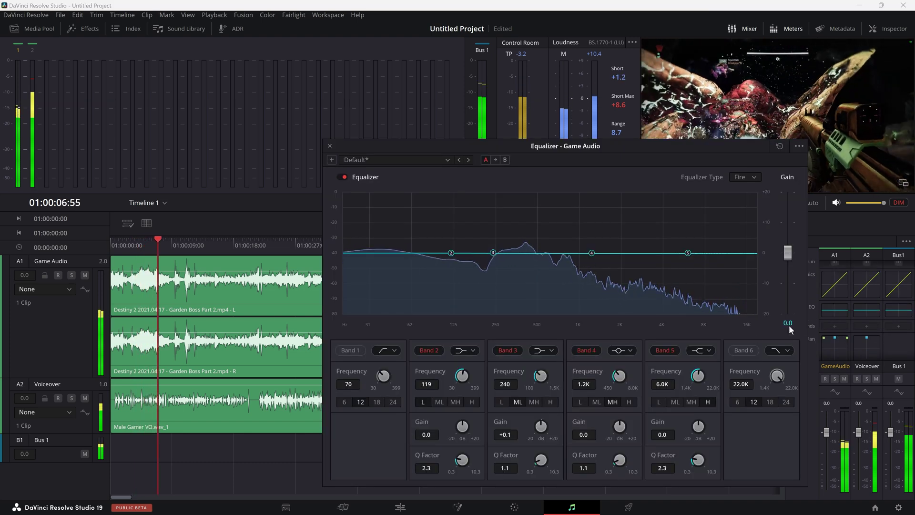
left_click(551, 350)
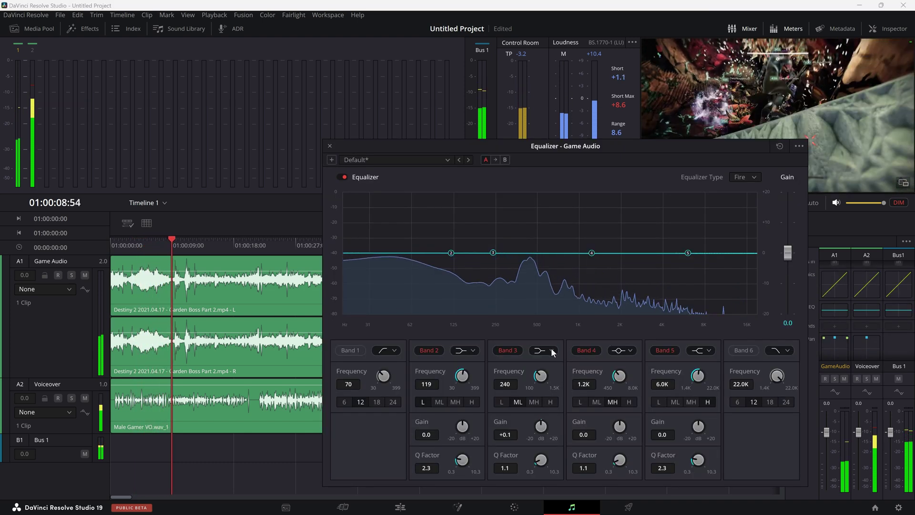
left_click(548, 361)
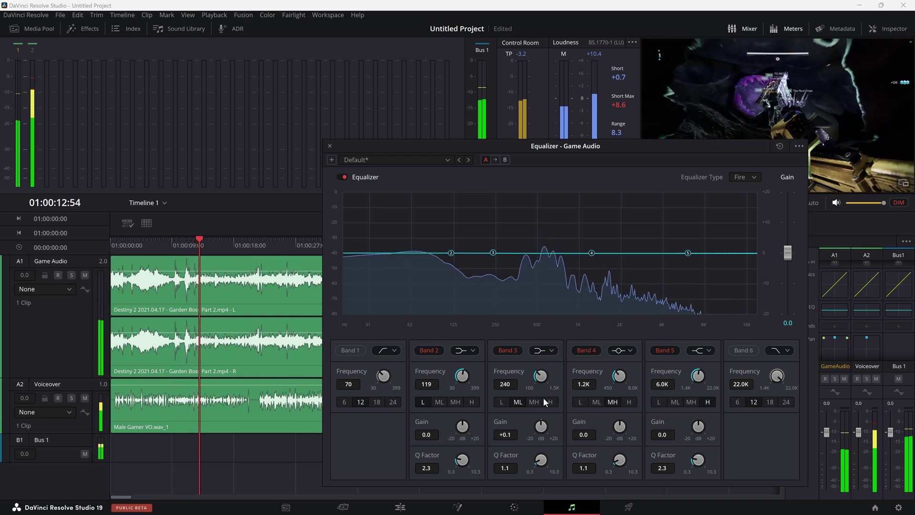
left_click_drag(544, 428, 522, 437)
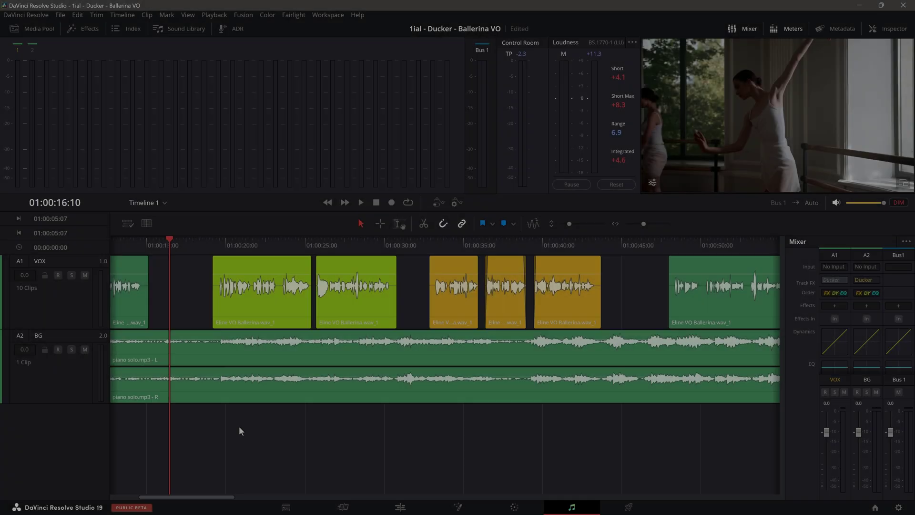
During playback, set Band 5 of the BG track's equalizer to 3.3K and lower its gain.
key("space")
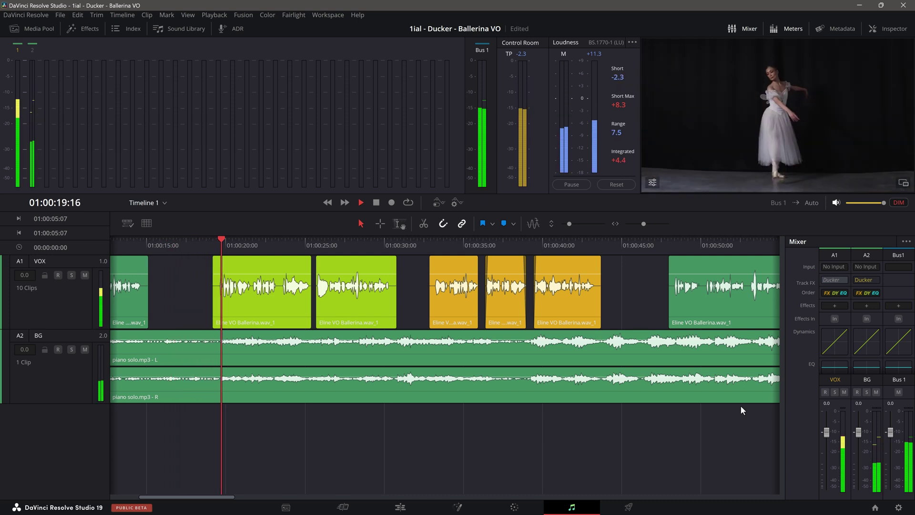
left_click(866, 365)
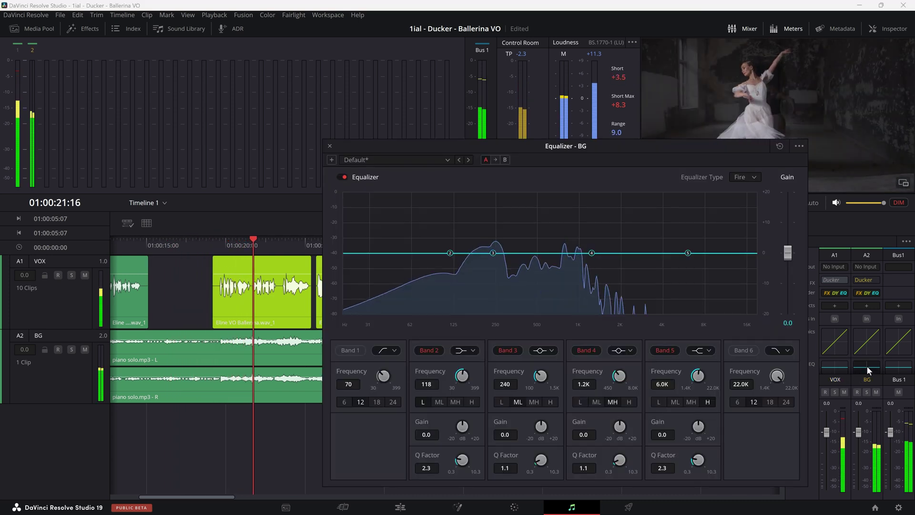
left_click_drag(698, 375, 657, 381)
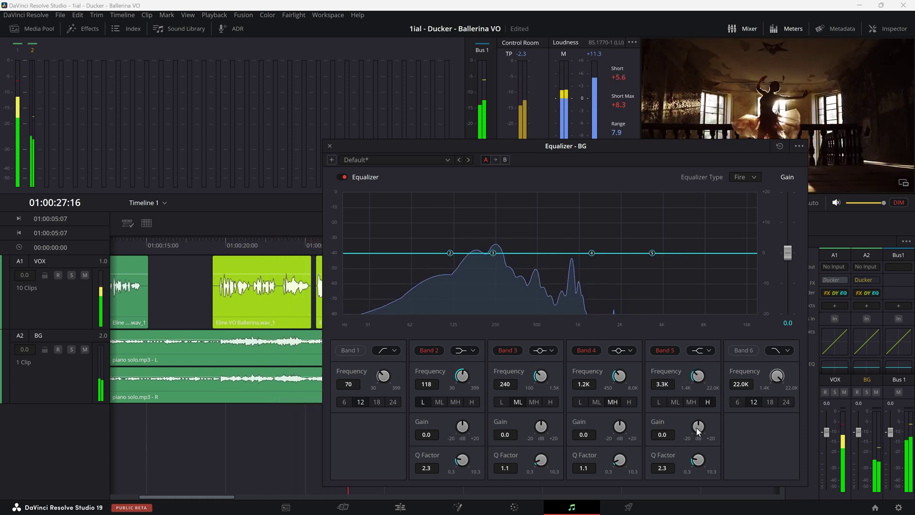
left_click_drag(698, 431, 678, 453)
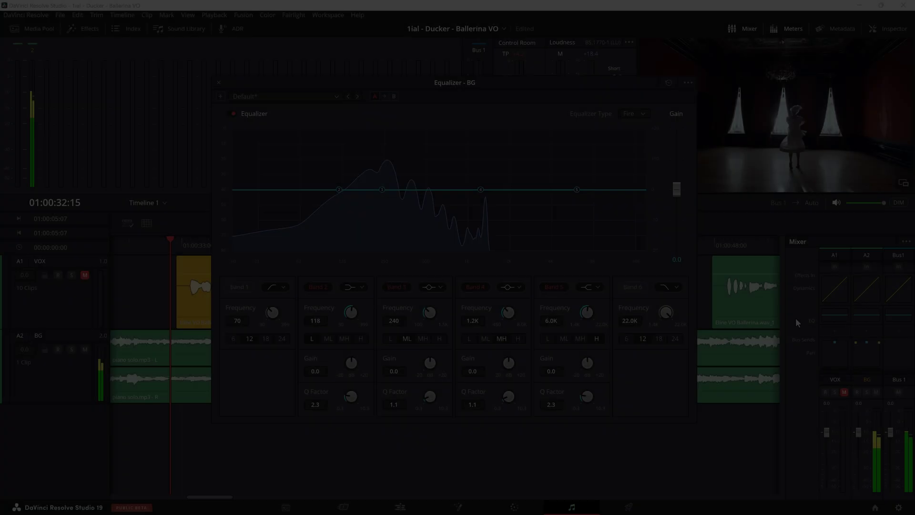
Set Band 4 of the BG equalizer to a bell shape at 1.3K and lower its gain.
left_click(519, 287)
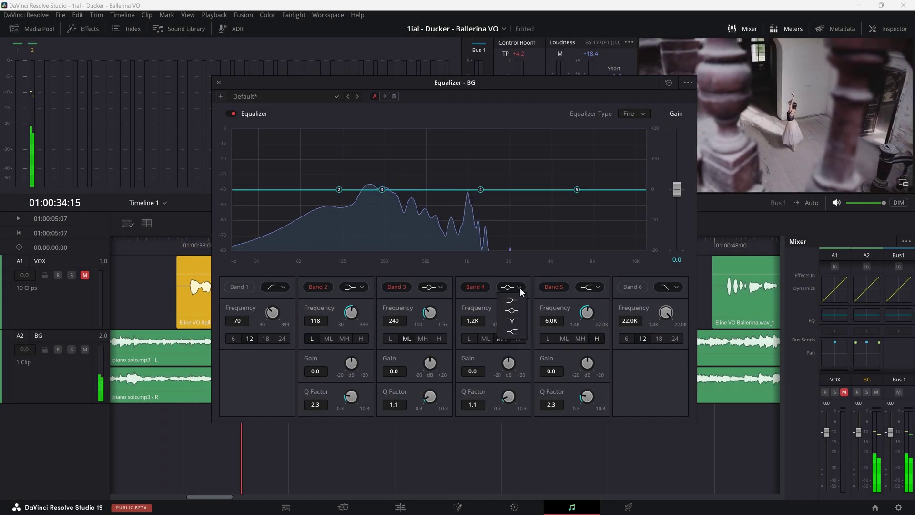
left_click(512, 310)
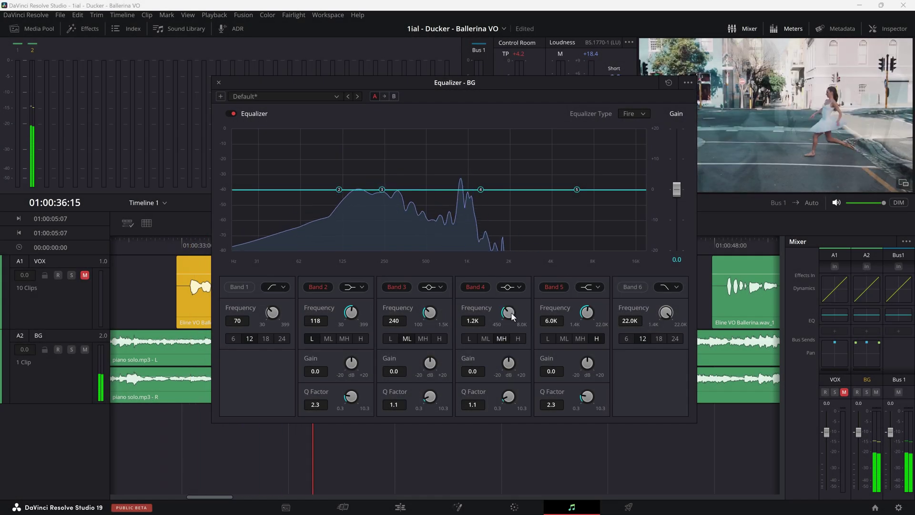
left_click_drag(510, 312, 515, 315)
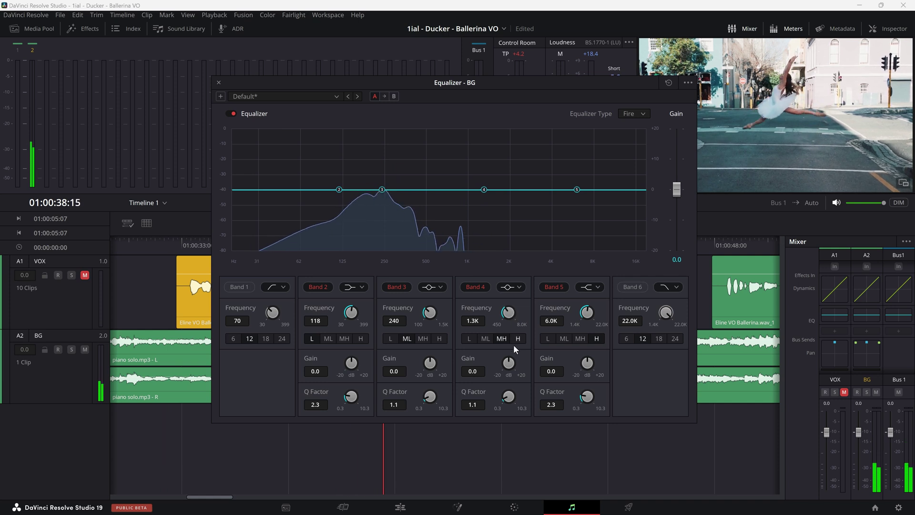
left_click_drag(510, 362, 453, 397)
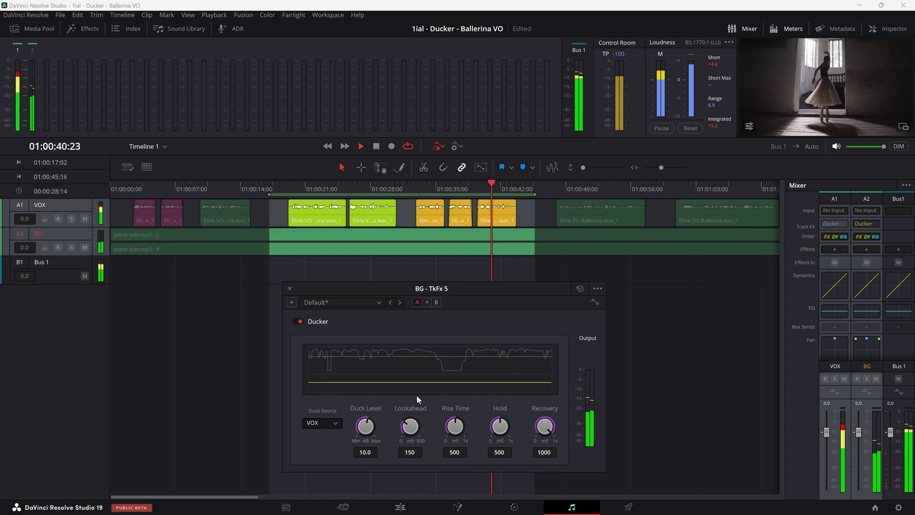
Replay the looped range from the first orange clip and from before the lime clips to check the Ducker settings.
left_click(427, 184)
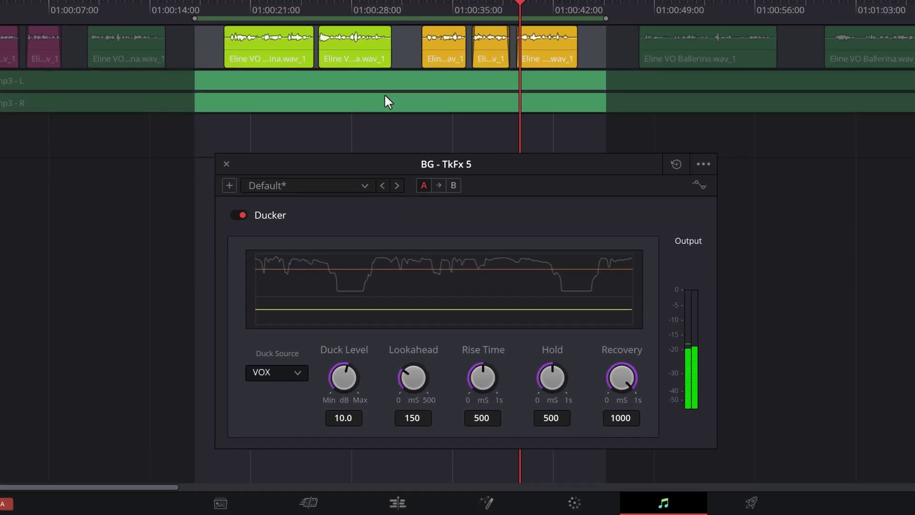
left_click(186, 9)
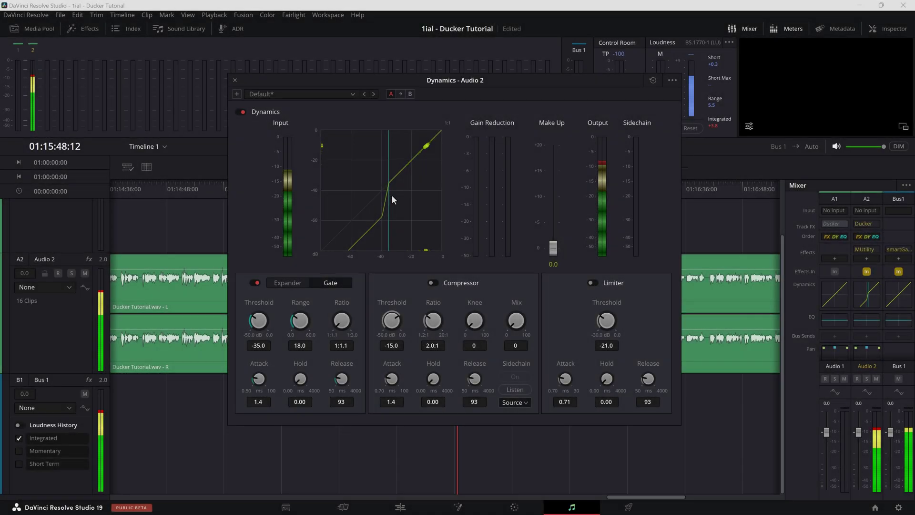